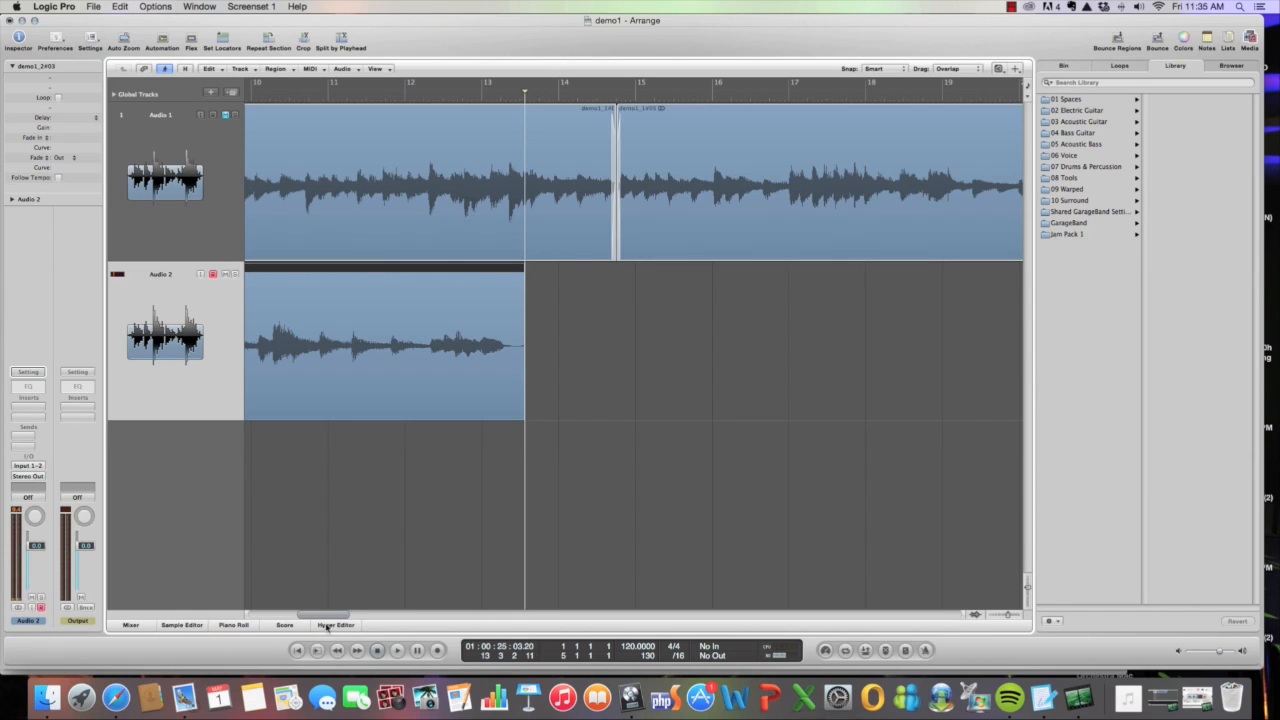
- Play back the recorded region on Audio 2 from about the middle of bar 7 and raise the playback volume
left_click_drag(322, 618, 299, 621)
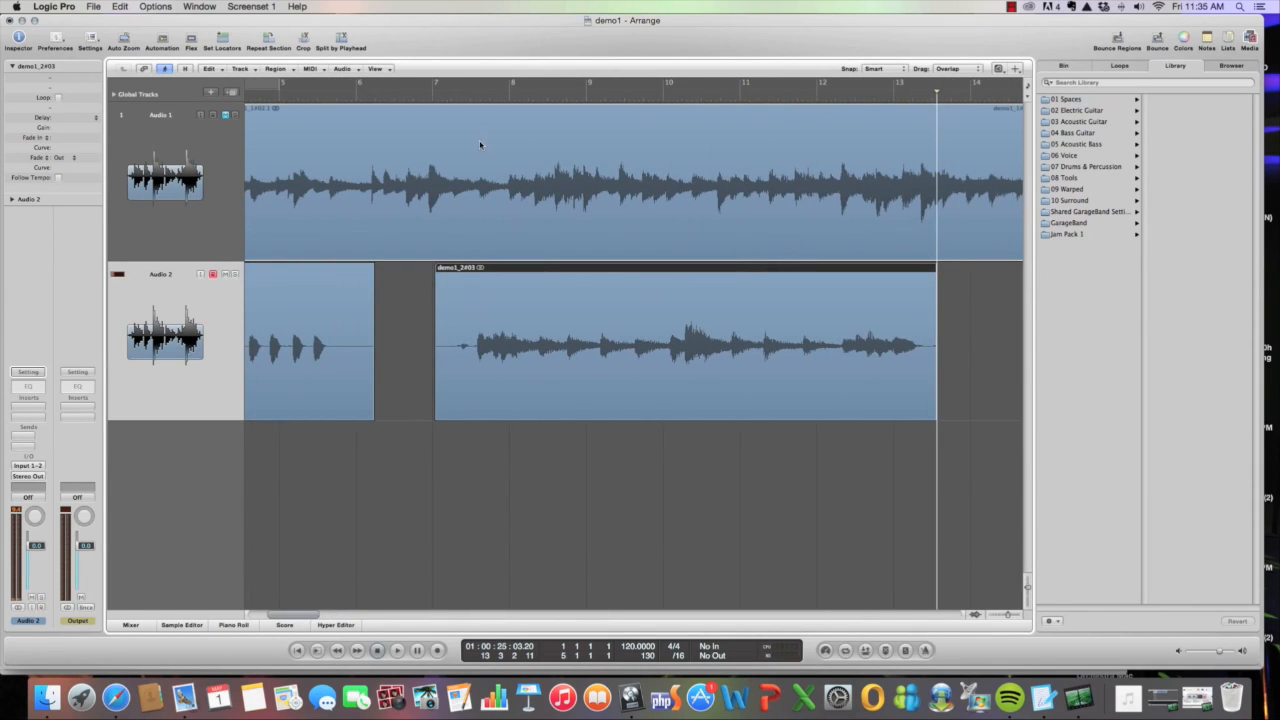
left_click(471, 96)
key("space")
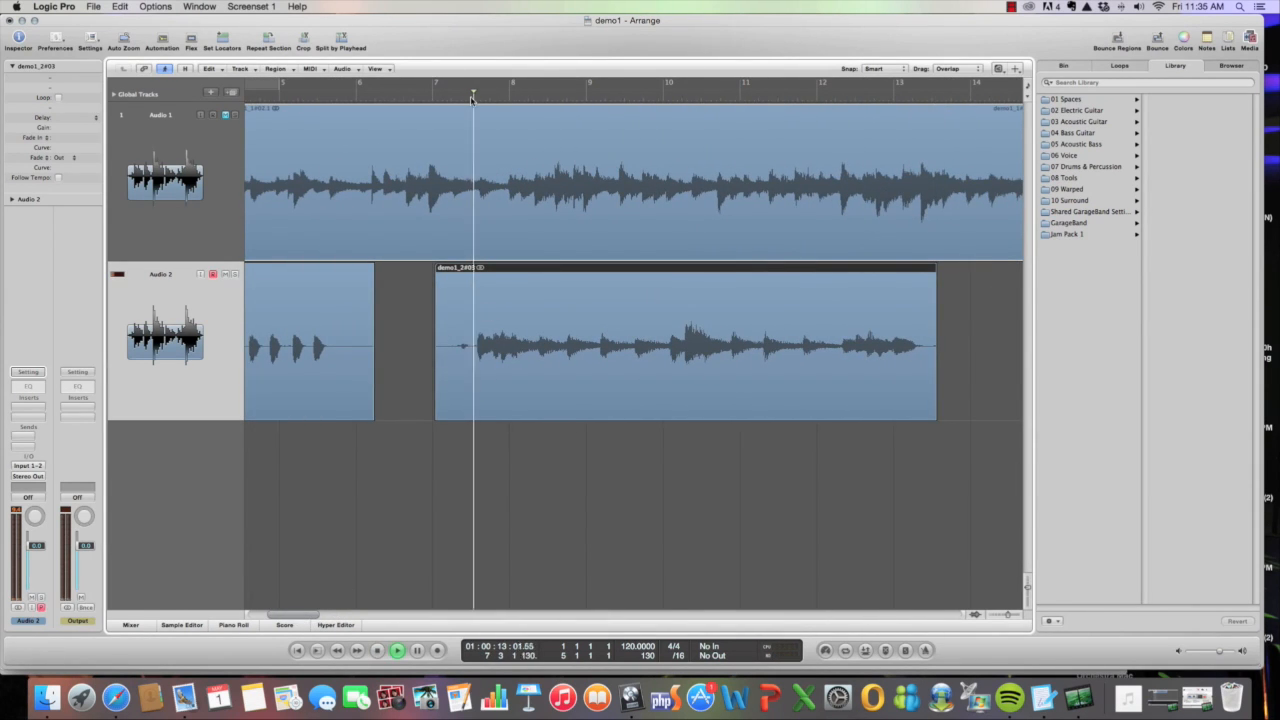
key("XF86AudioRaiseVolume")
key("XF86AudioRaiseVolume")
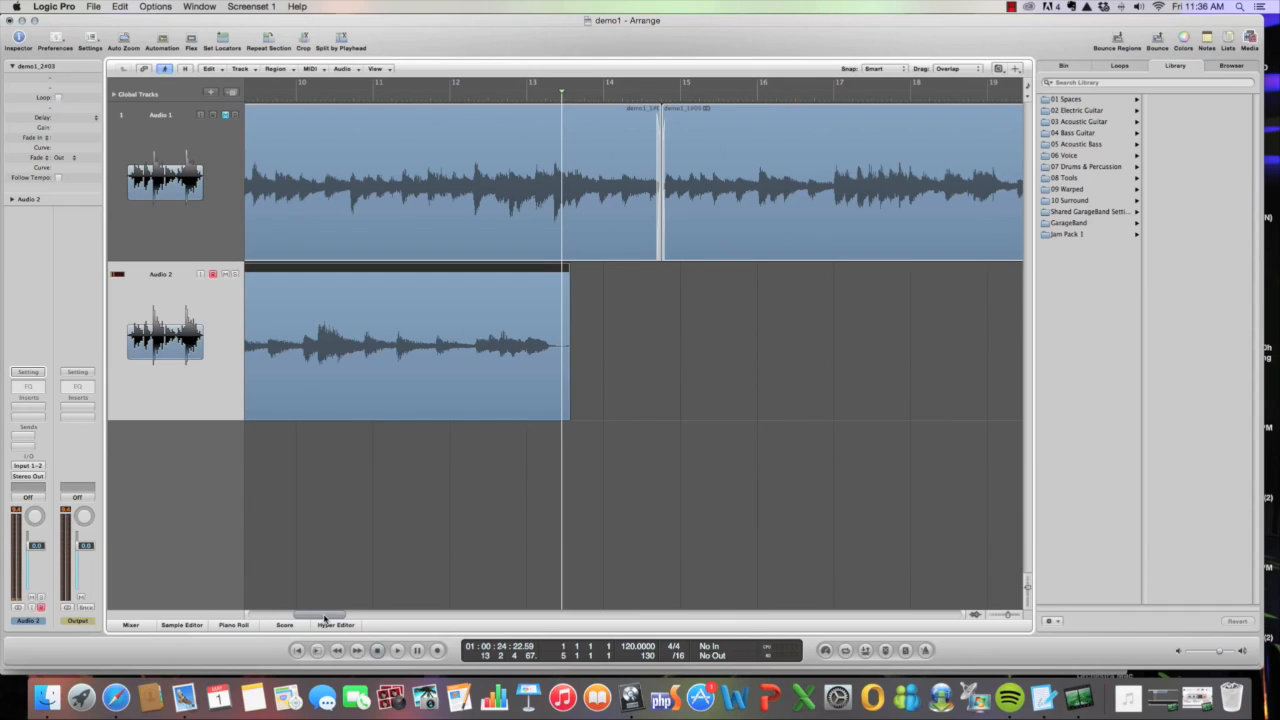
- Record a new take on Audio 2 from about the middle of bar 14 and stop it near bar 34
scroll(323, 618, "left", 1)
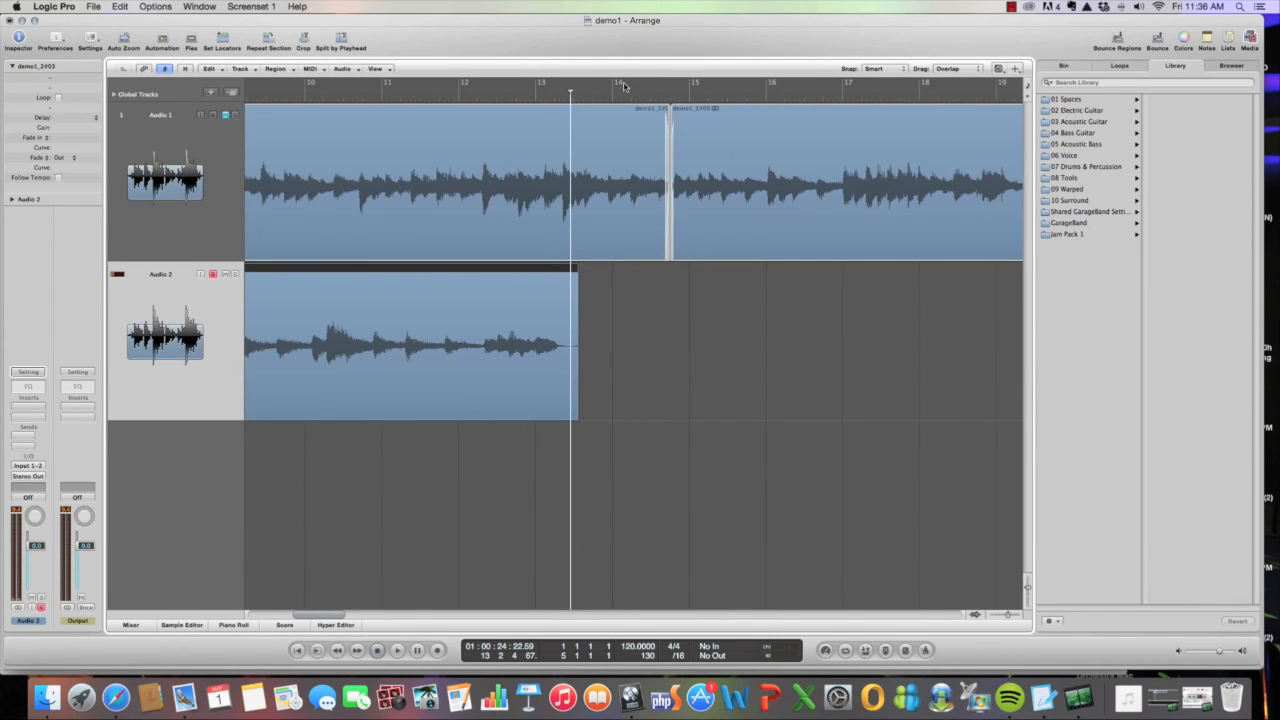
left_click(650, 97)
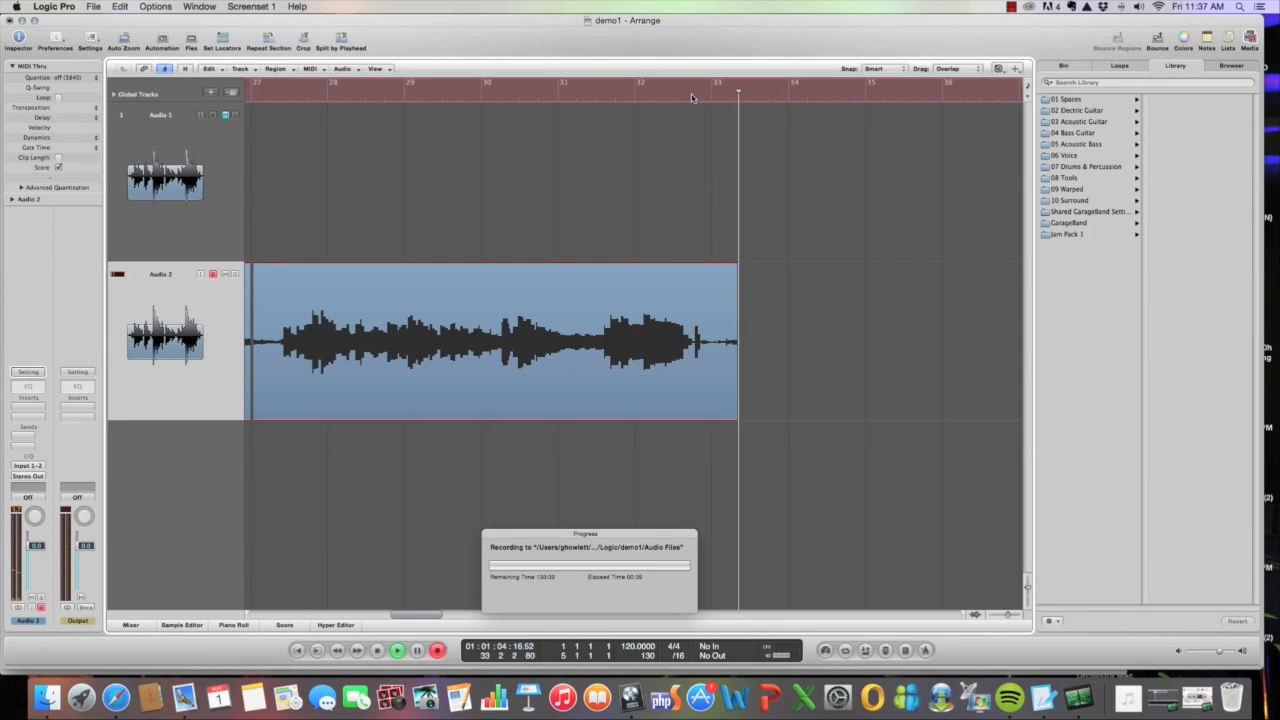
key("space")
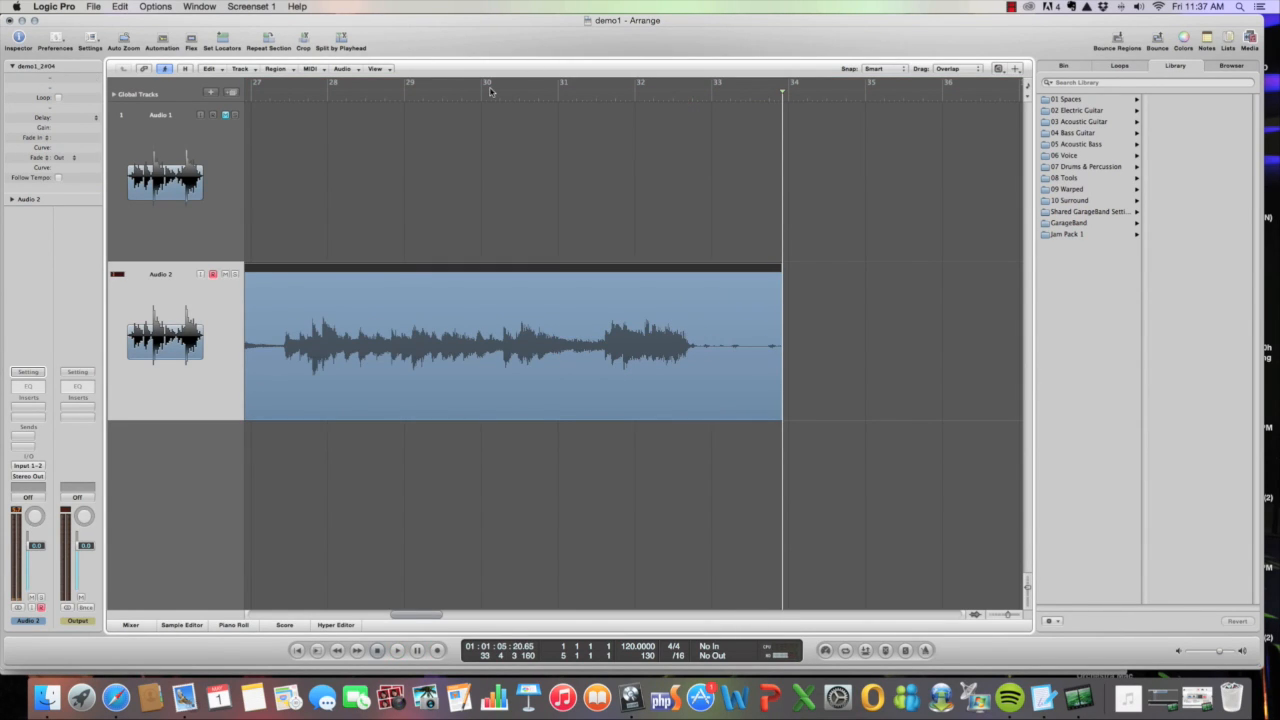
- Play back the end of the new Audio 2 take from about bar 27, then from just past bar 31
left_click(276, 100)
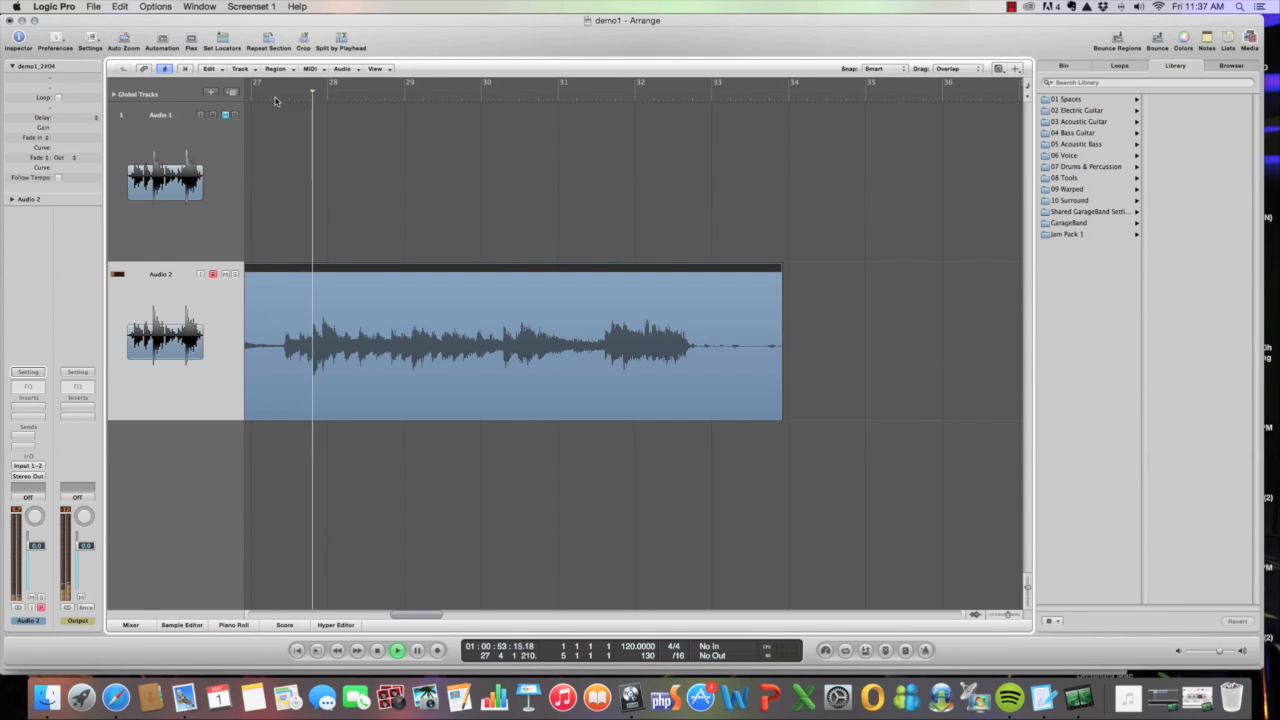
key("space")
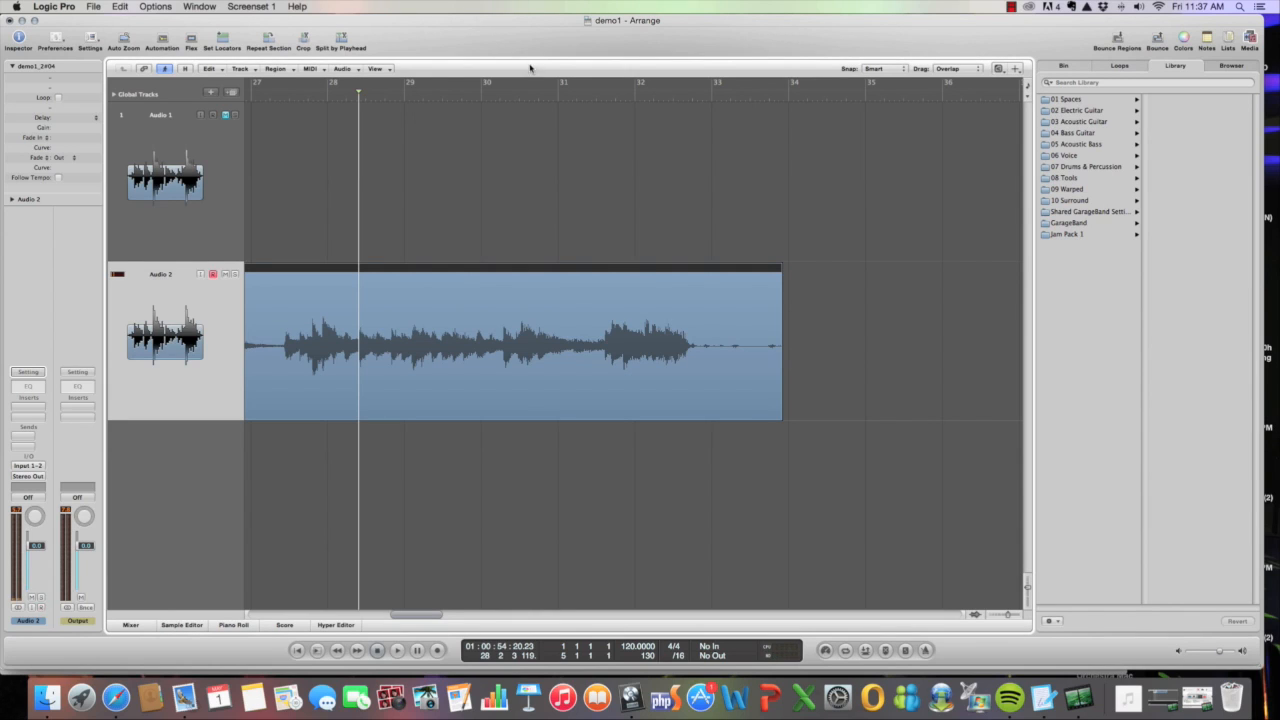
left_click(584, 96)
key("space")
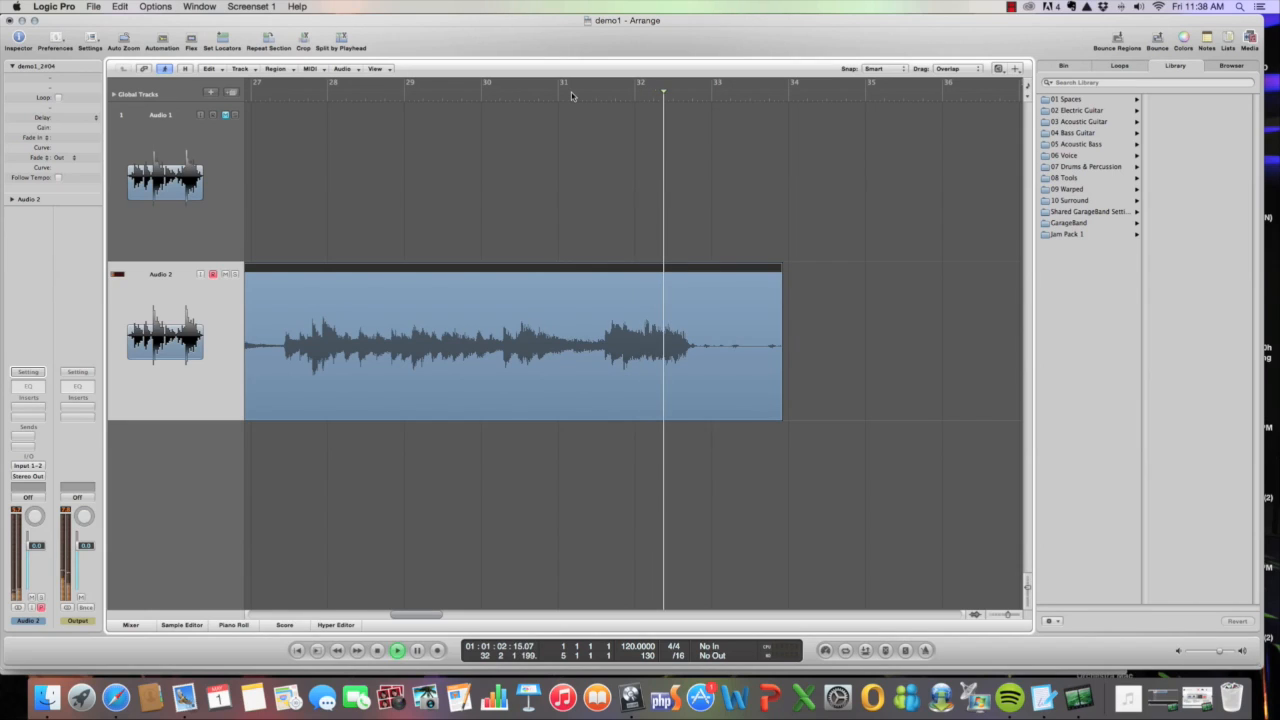
key("space")
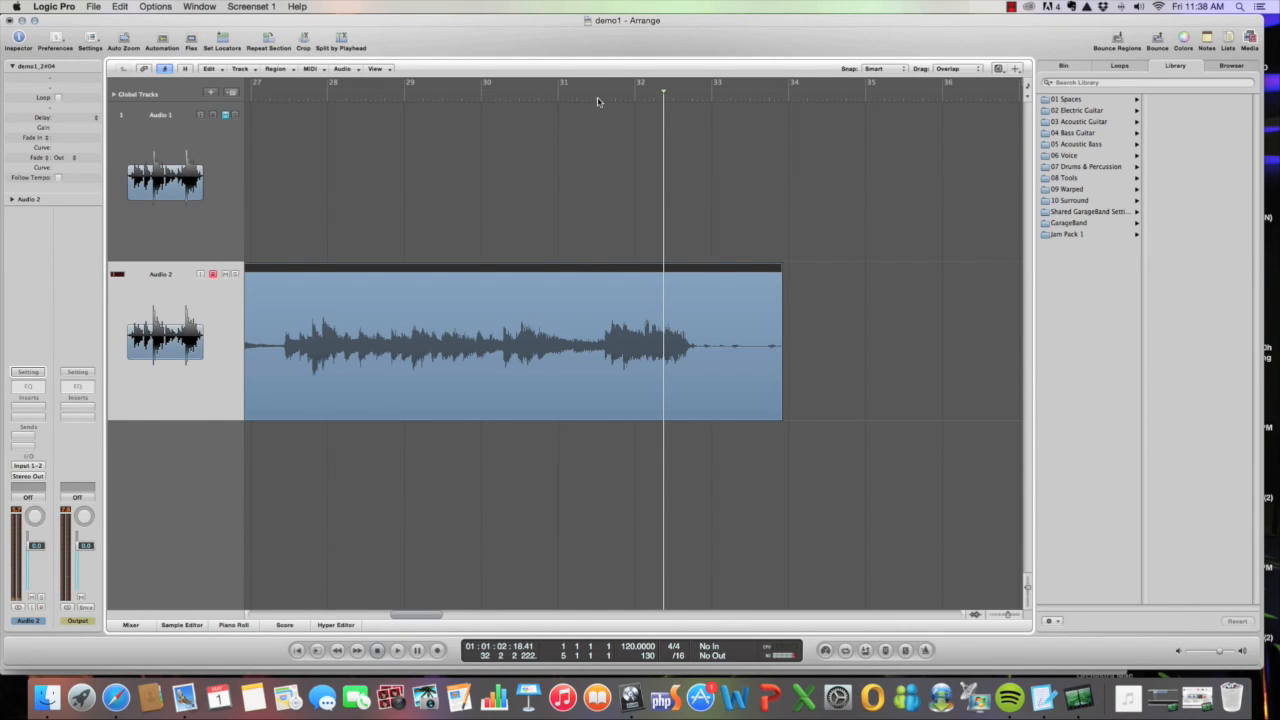
- Replay the take from about the middle of bar 29 and place the playhead on beat 4 of bar 31
left_click(599, 97)
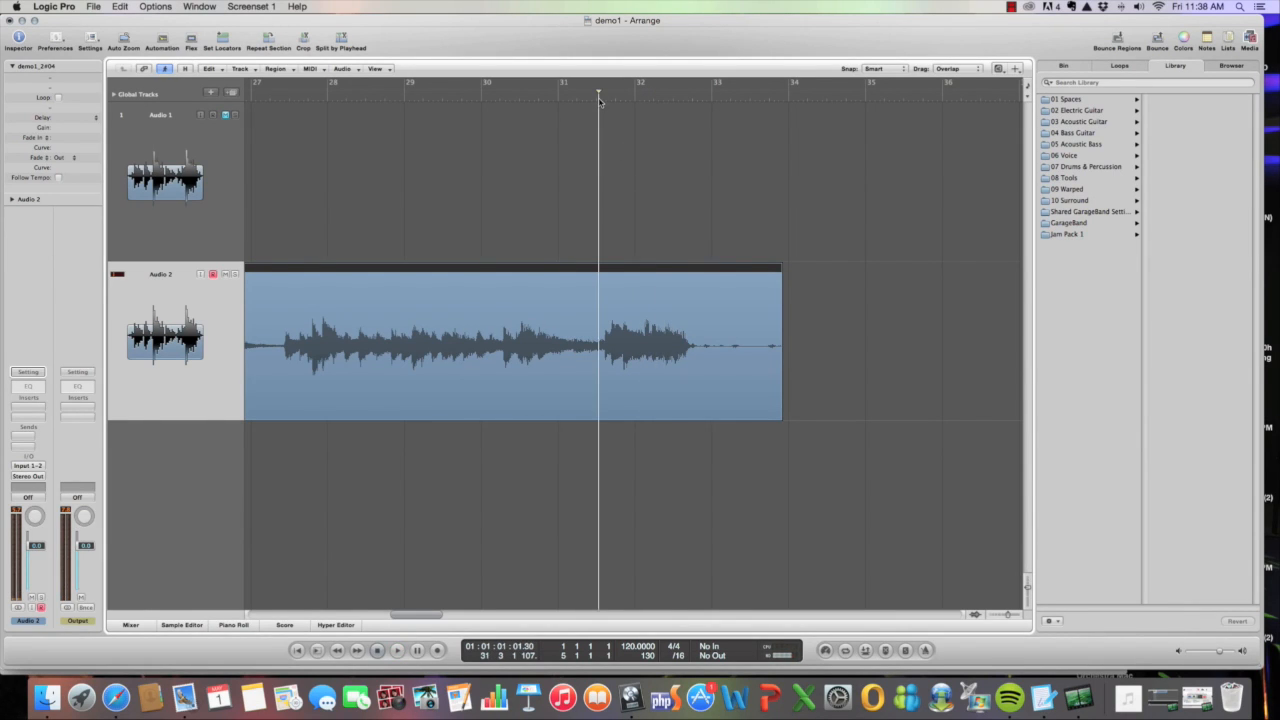
left_click(445, 97)
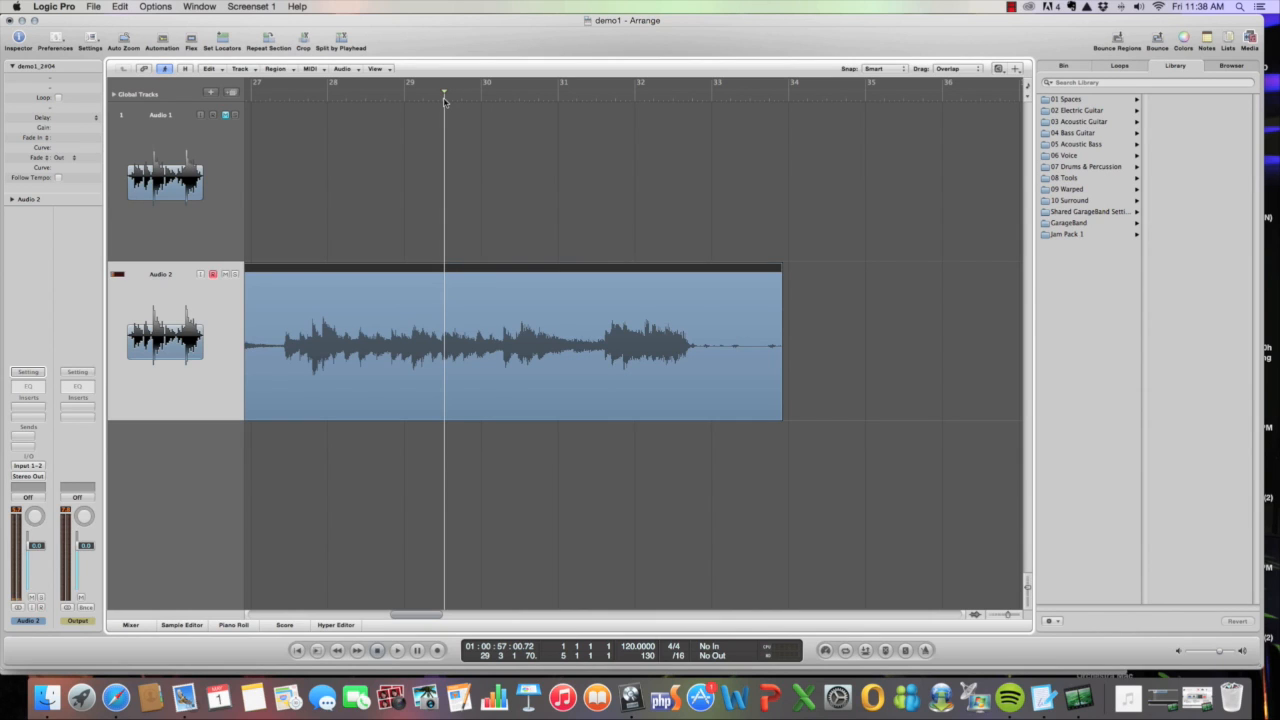
key("space")
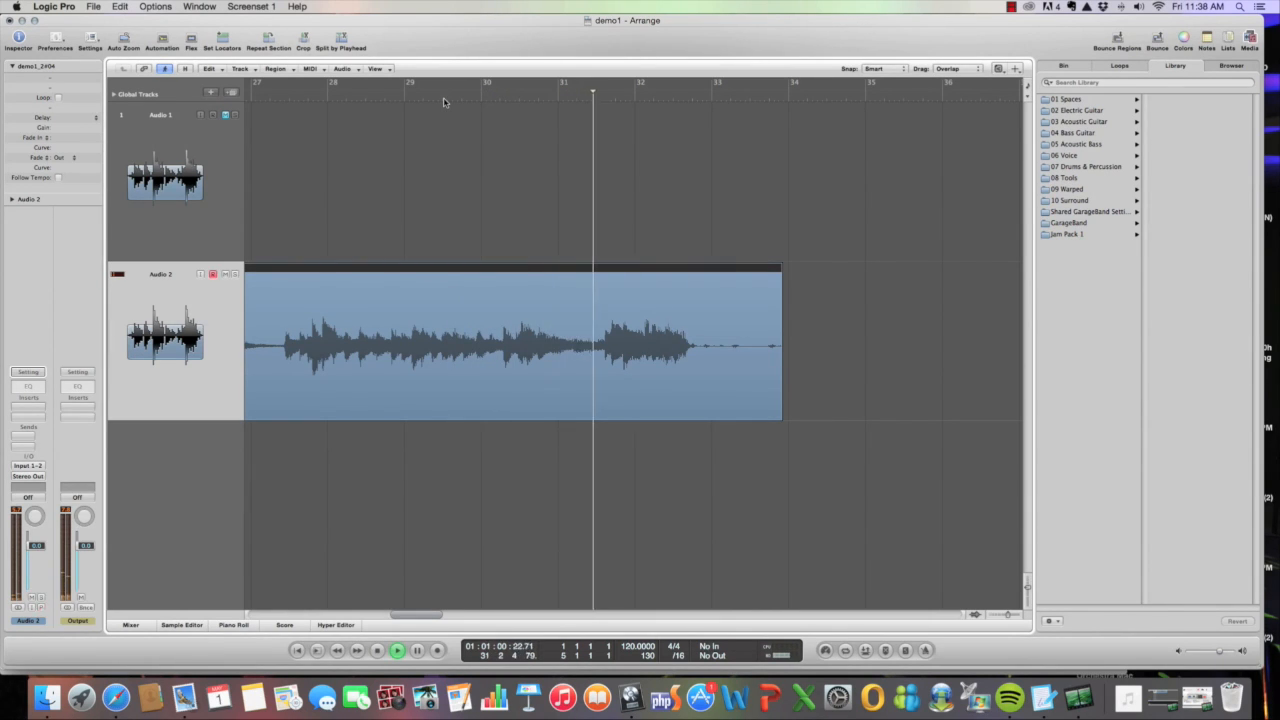
key("space")
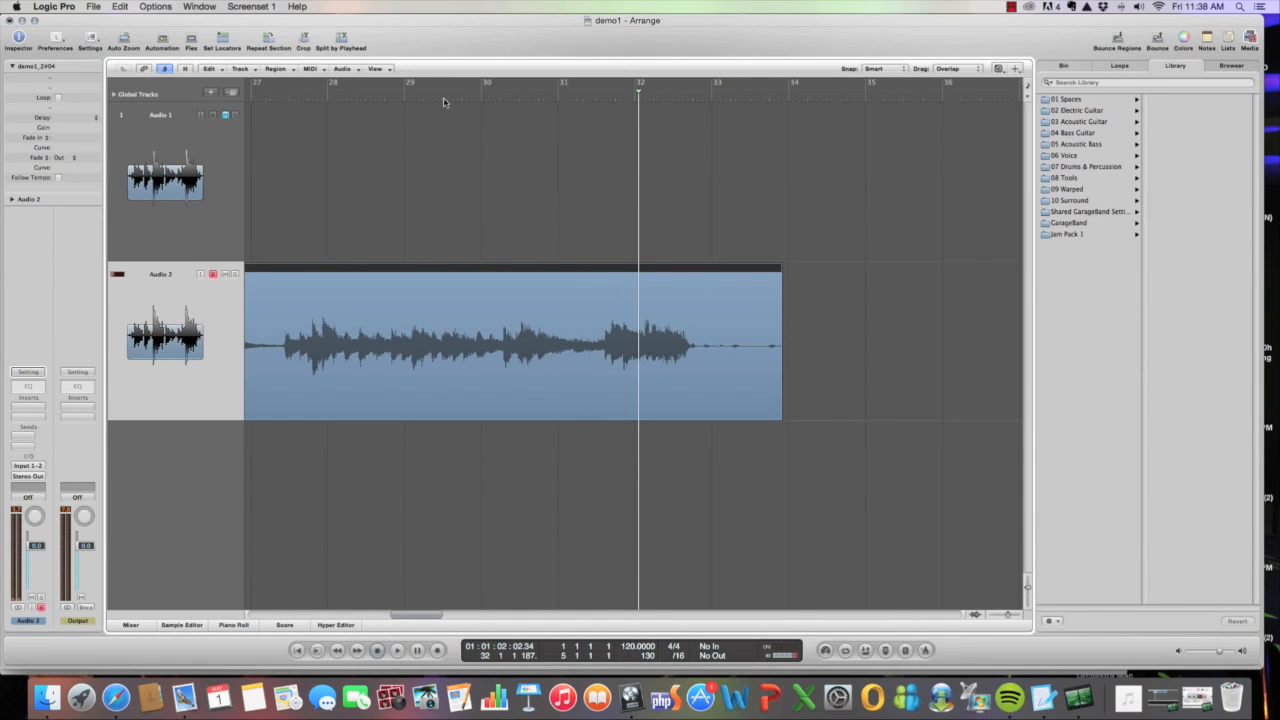
left_click(621, 97)
left_click(616, 97)
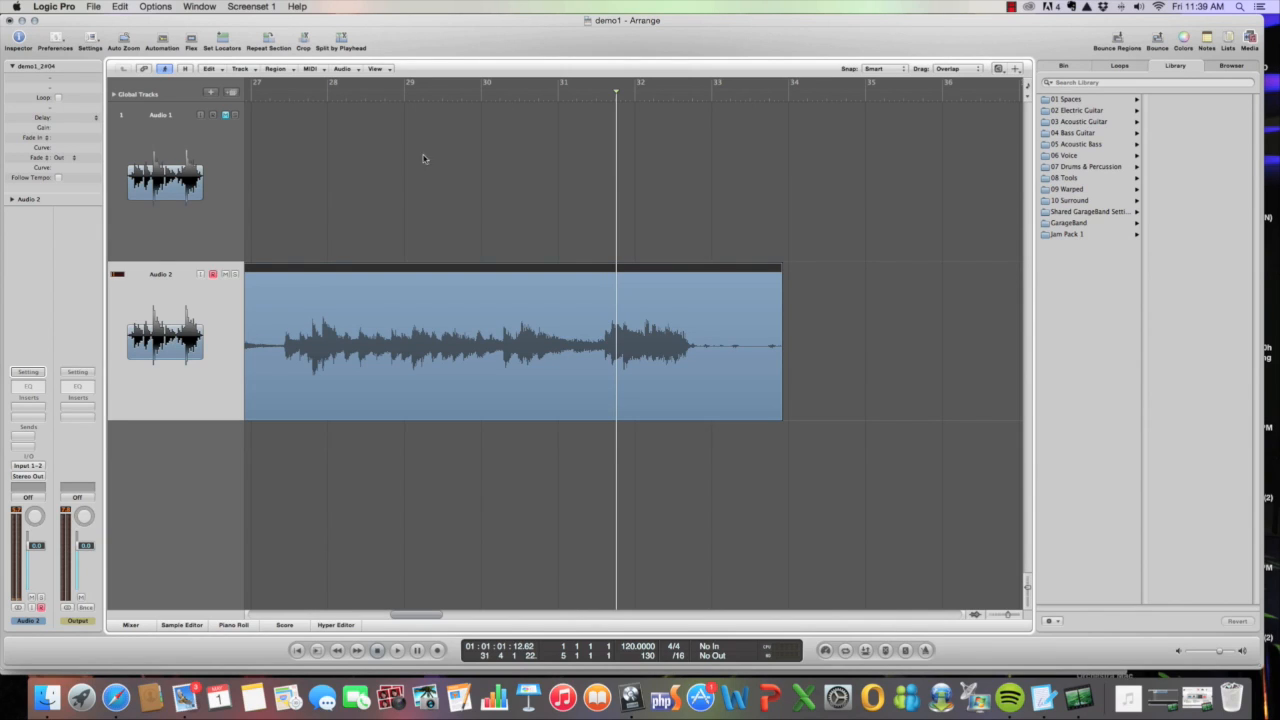
- Turn on Autopunch and Replace, and align the punch-in point with the playhead at beat 4 of bar 31
left_click(866, 652)
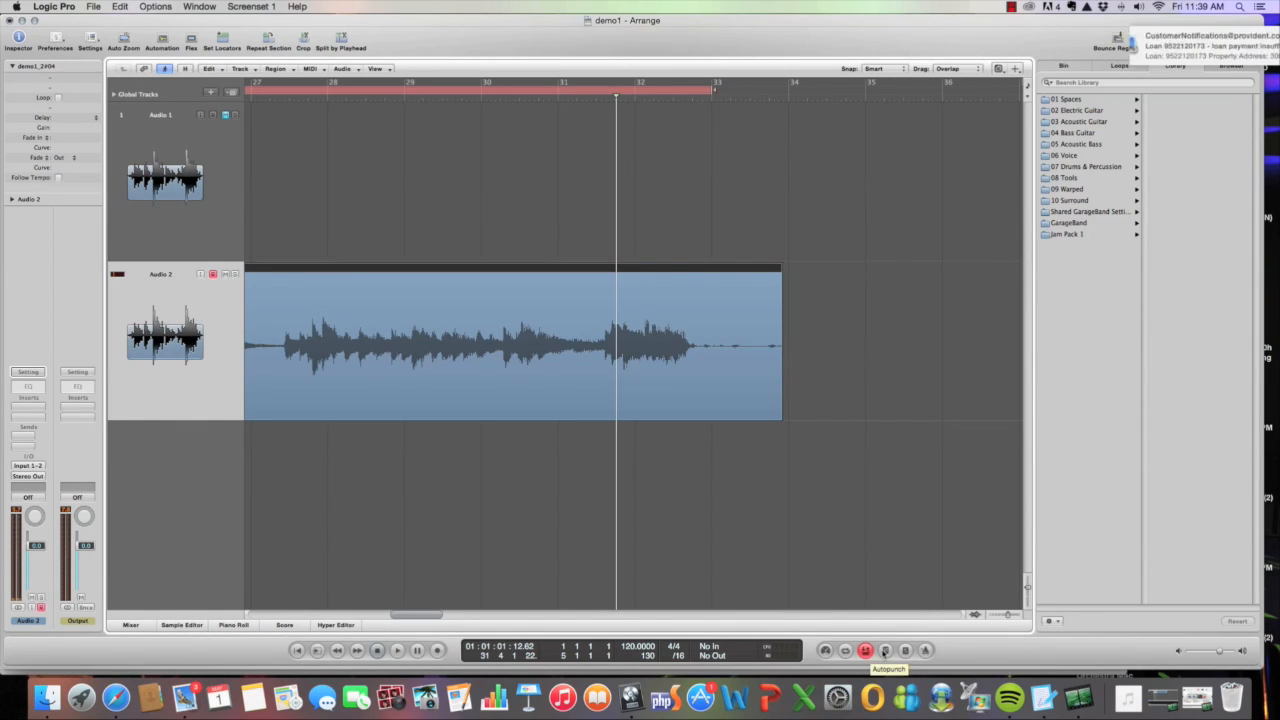
left_click(885, 651)
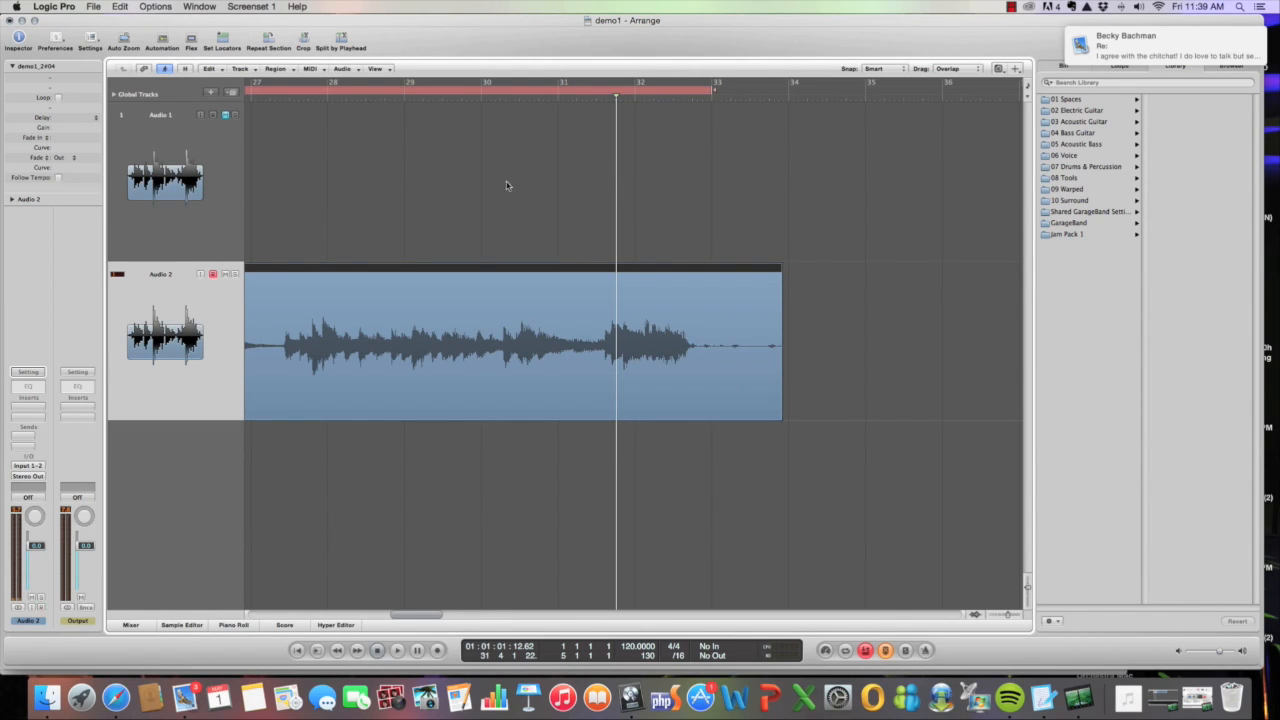
left_click_drag(418, 620, 322, 614)
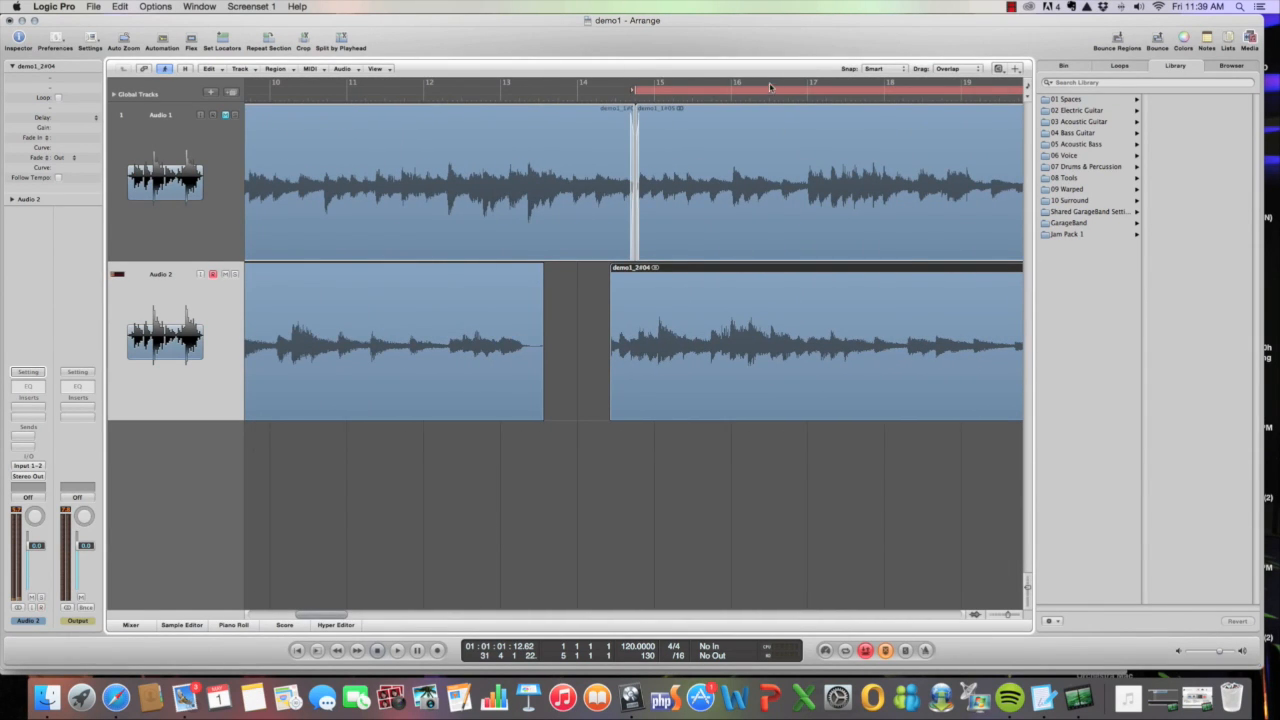
left_click_drag(635, 91, 975, 91)
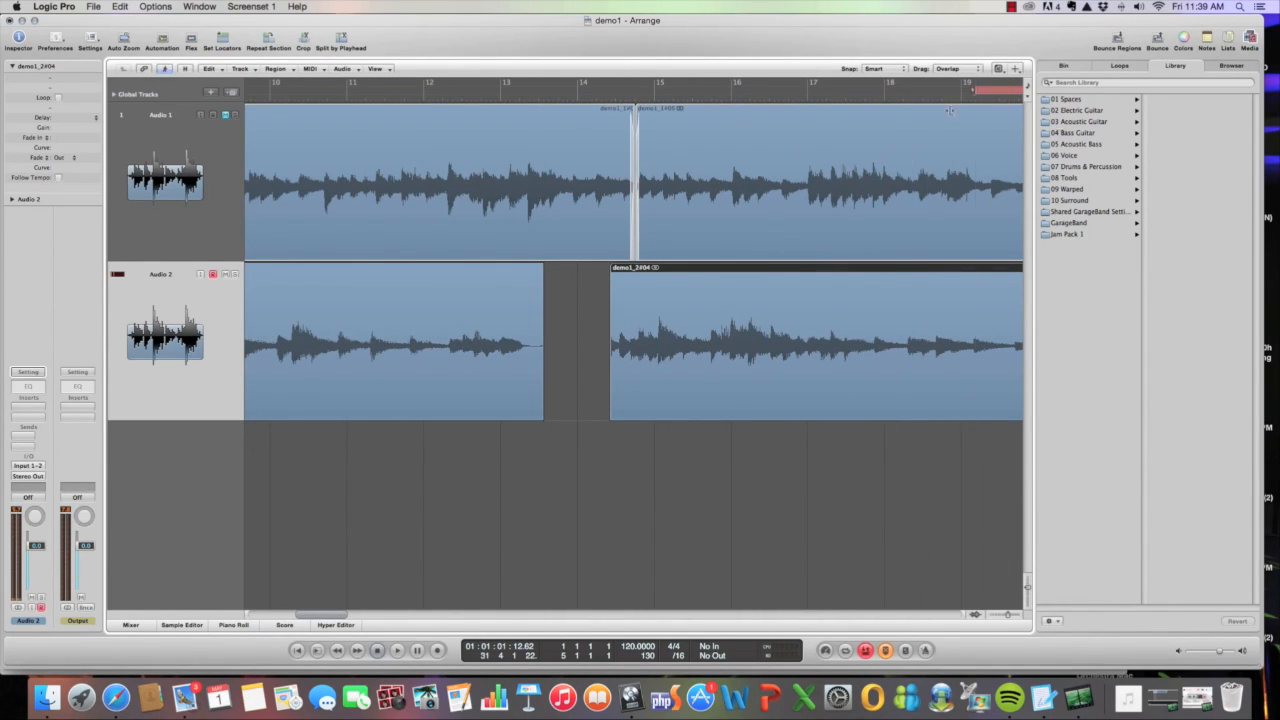
left_click_drag(327, 617, 369, 620)
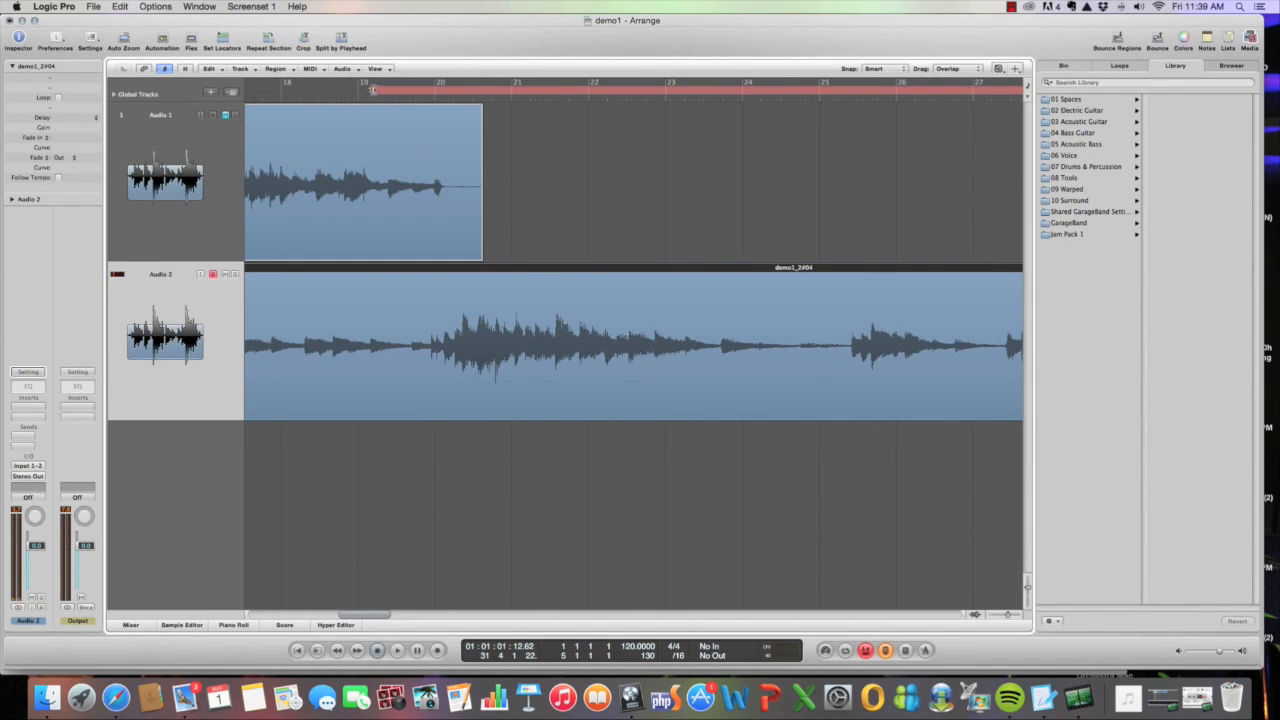
left_click_drag(372, 91, 871, 110)
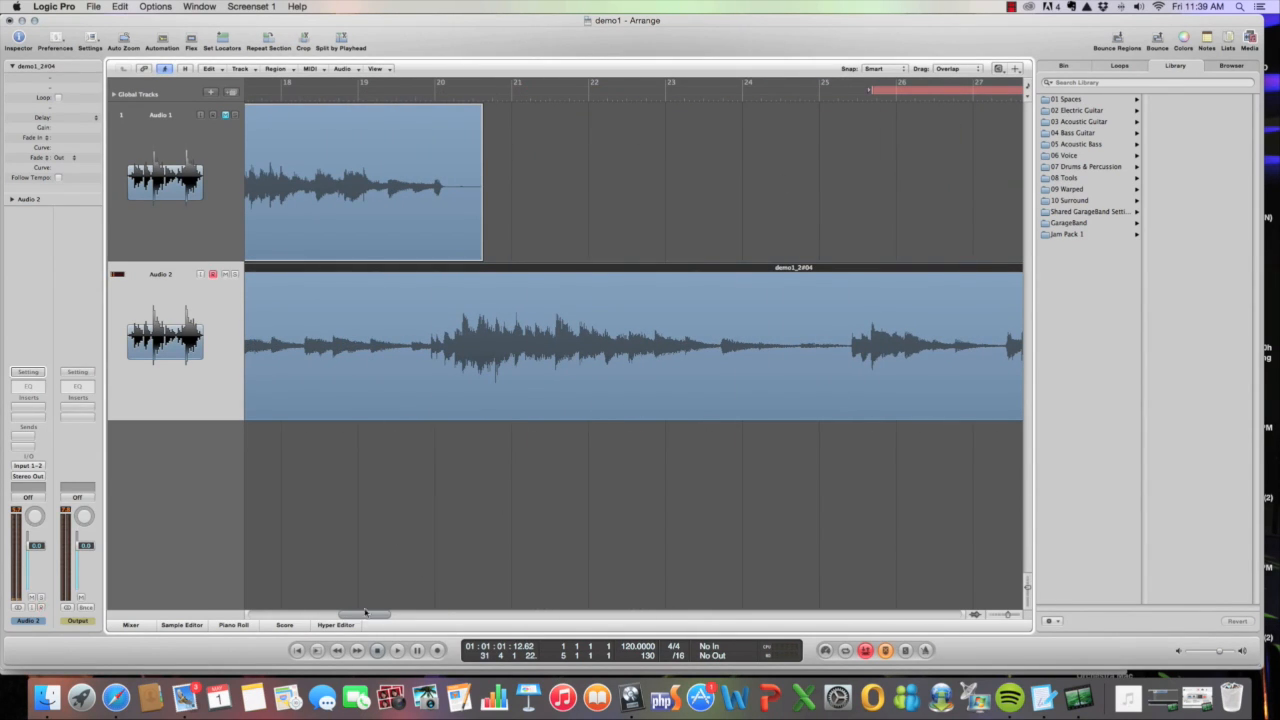
left_click_drag(365, 617, 404, 612)
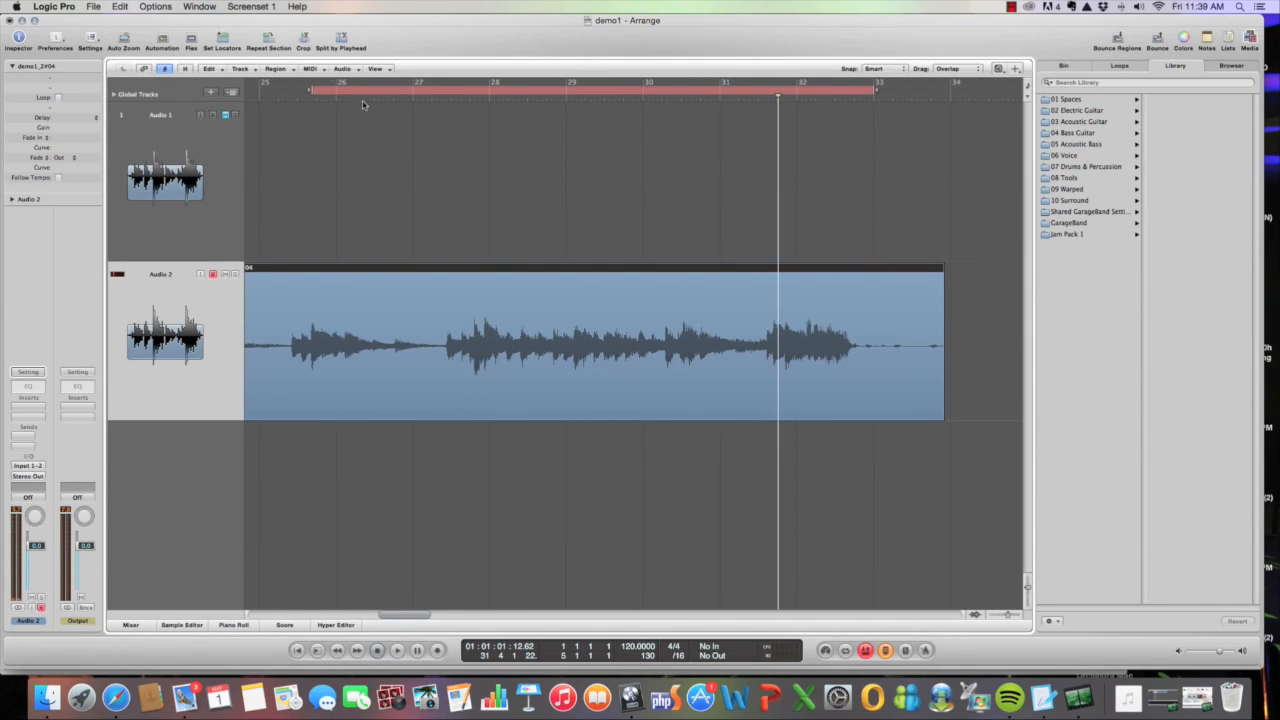
left_click_drag(311, 89, 778, 107)
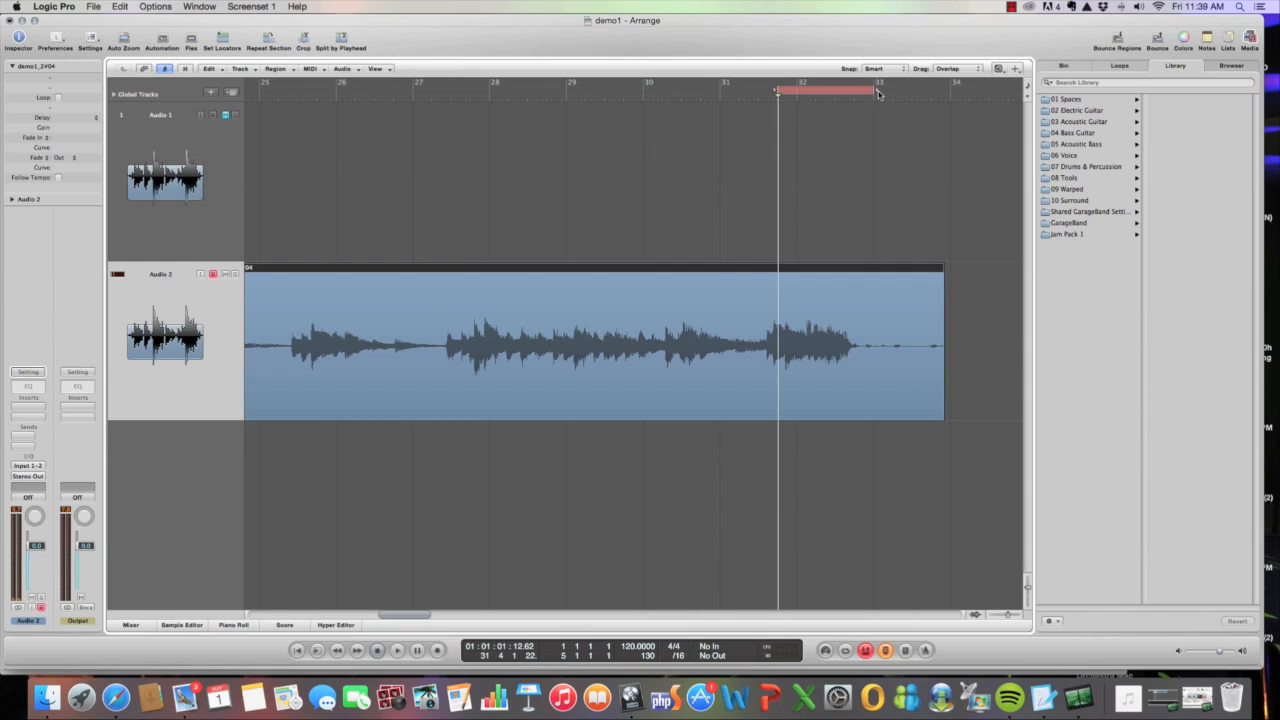
- Move the punch-in point back to about the middle of bar 31 and extend the punch-out point to about bar 39
left_click_drag(877, 90, 1005, 90)
left_click_drag(778, 91, 760, 91)
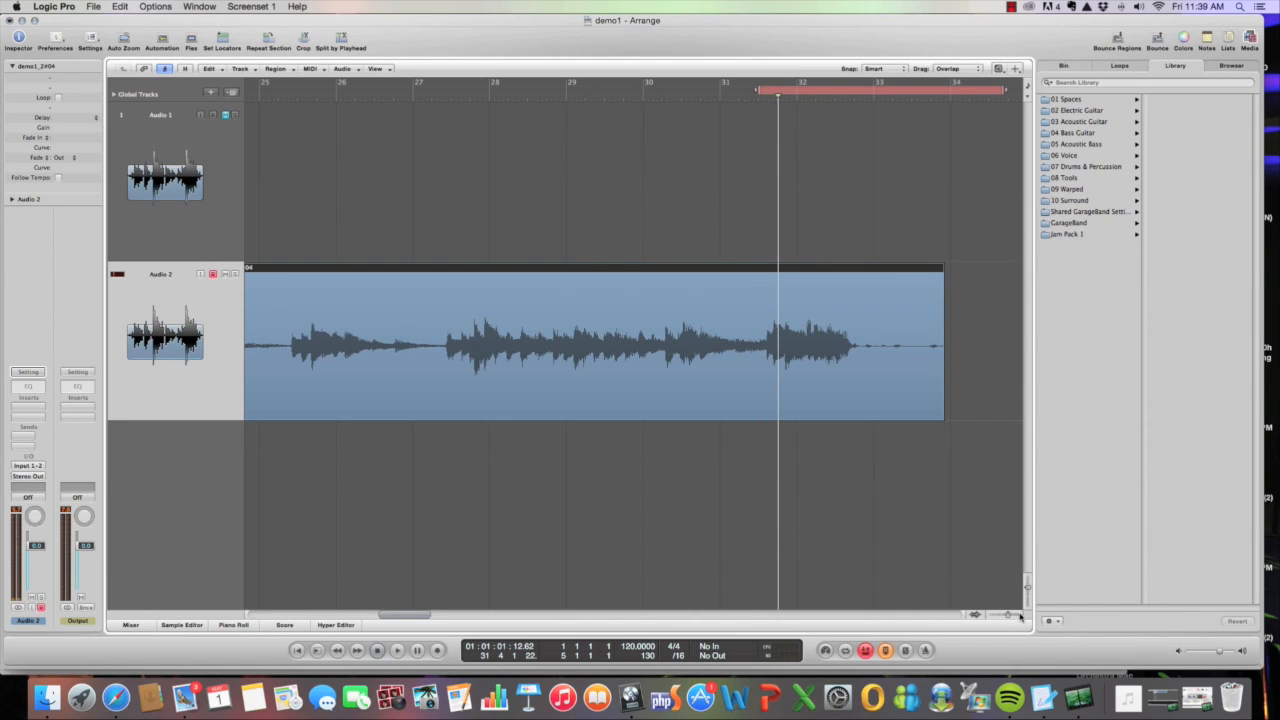
left_click_drag(1008, 616, 1005, 616)
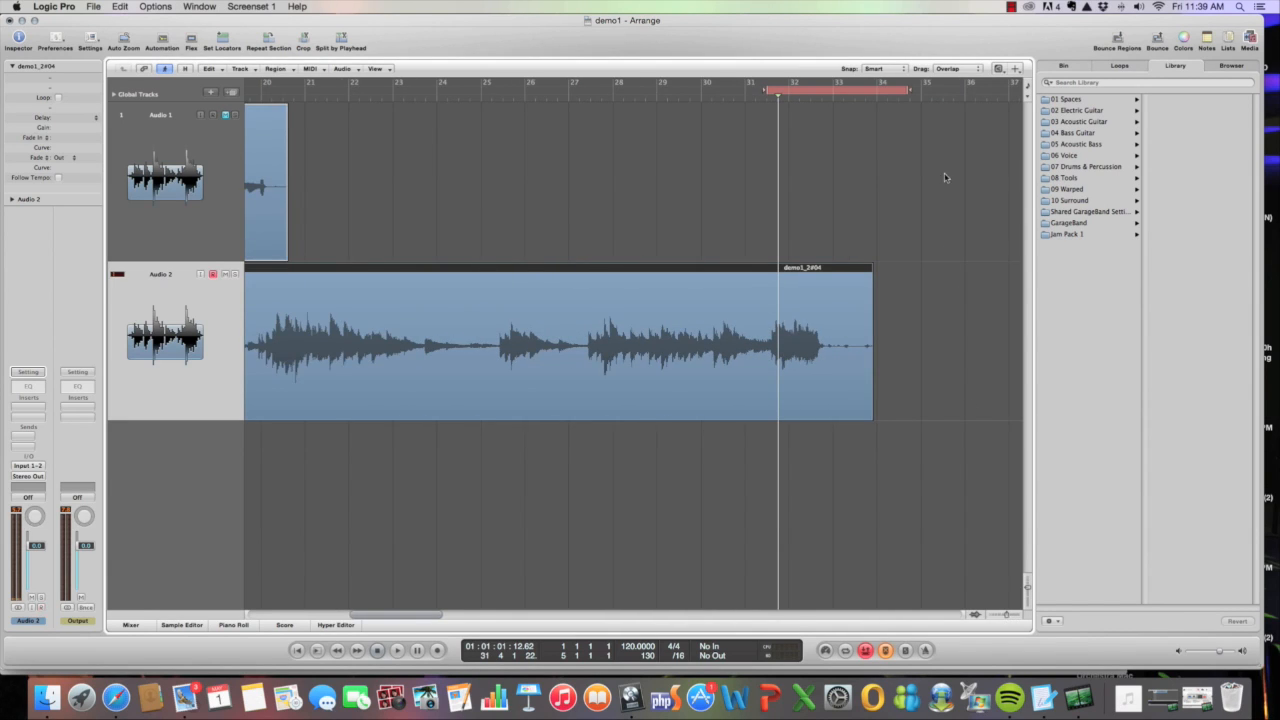
left_click_drag(908, 91, 1007, 91)
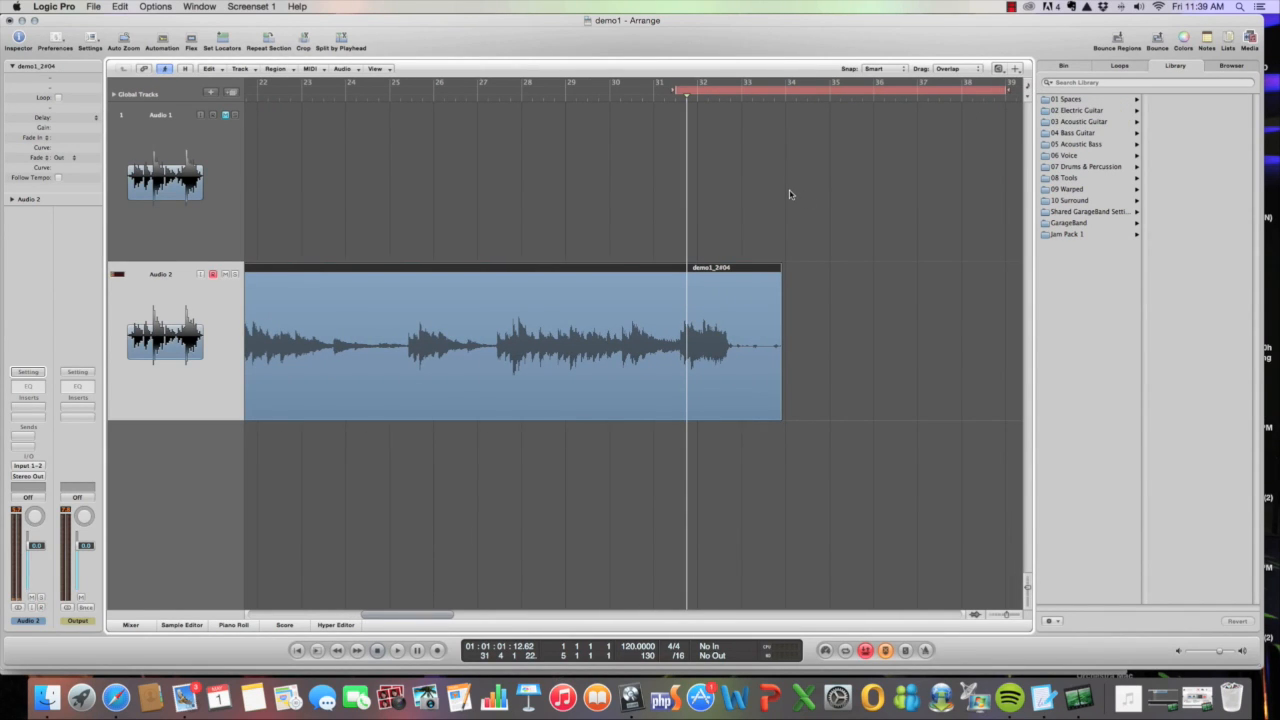
- Record an autopunch take on Audio 2 with the playhead starting at about bar 28, stopping just before the punch-out point
left_click(600, 100)
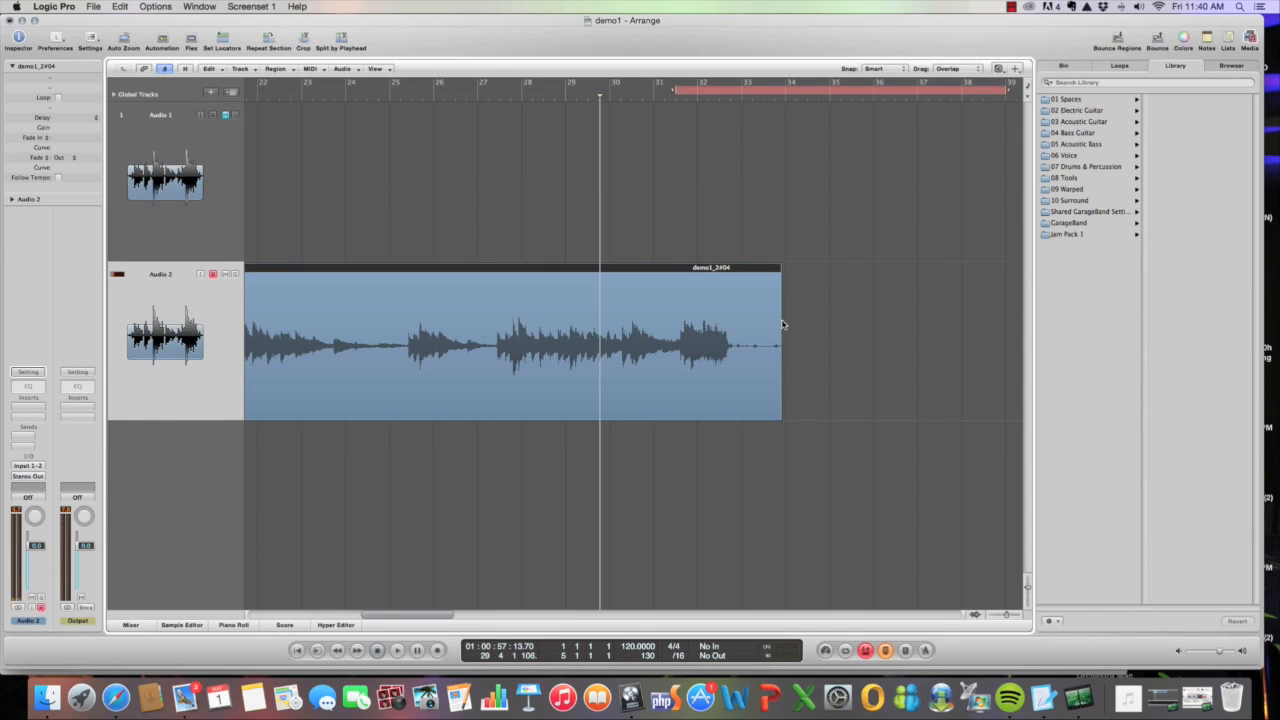
left_click(524, 100)
key("r")
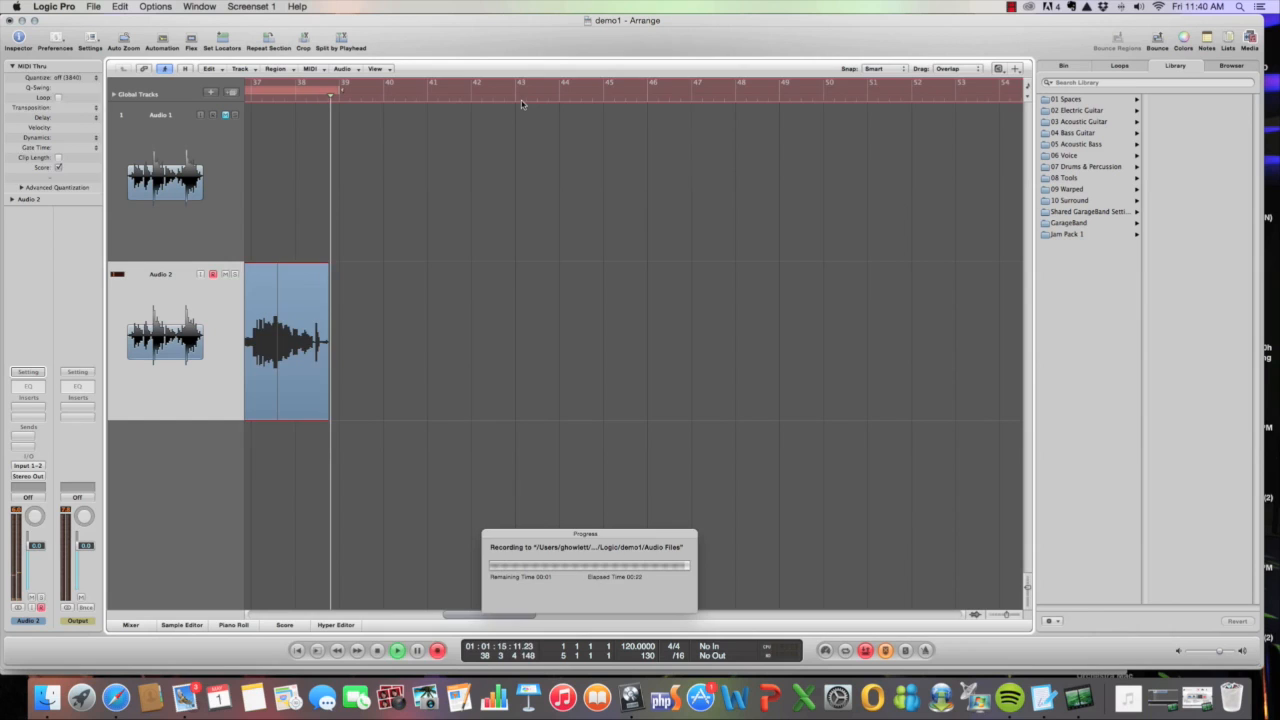
key("space")
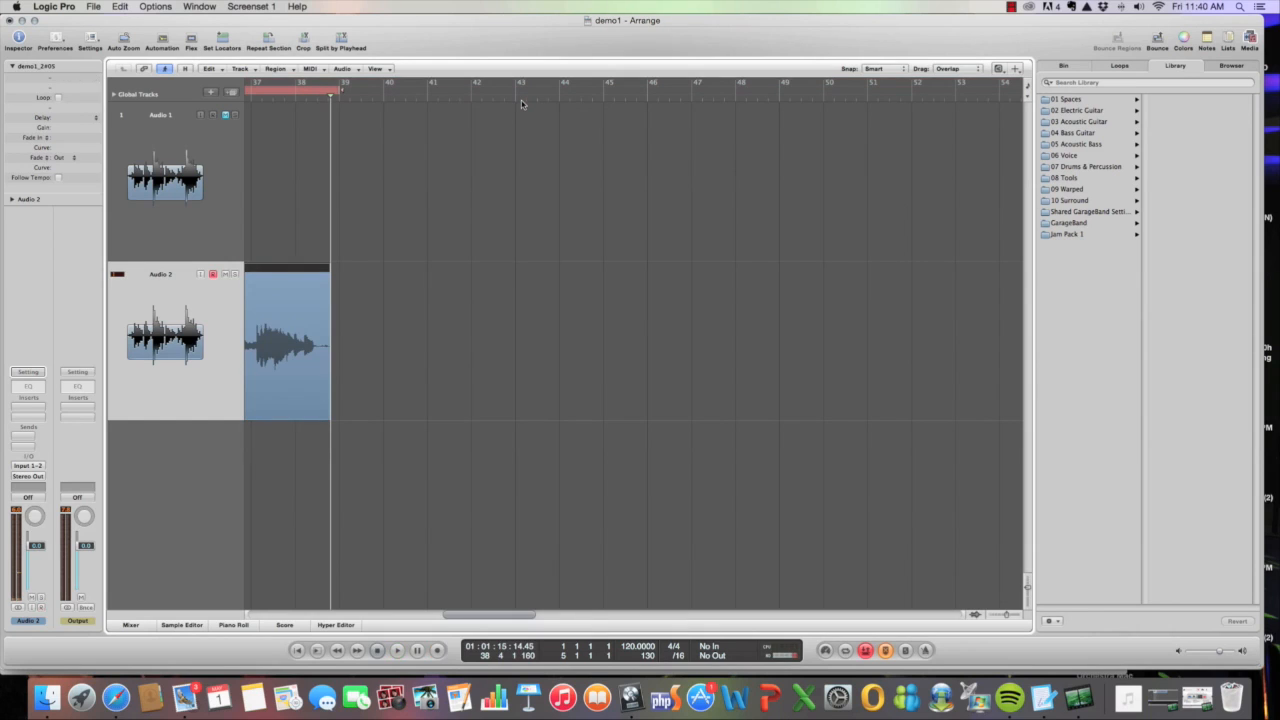
- Select the earlier Audio 2 region and the newly punched-in region in turn to inspect where they meet
left_click_drag(477, 617, 402, 615)
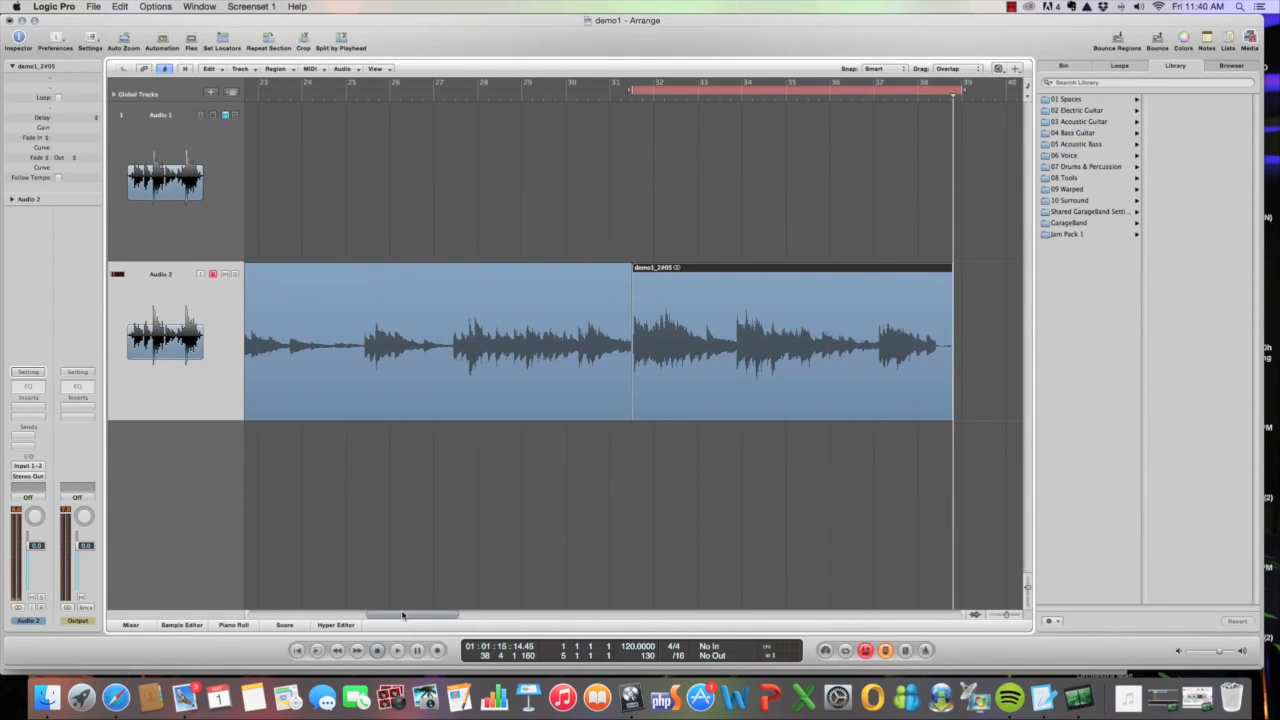
left_click(537, 272)
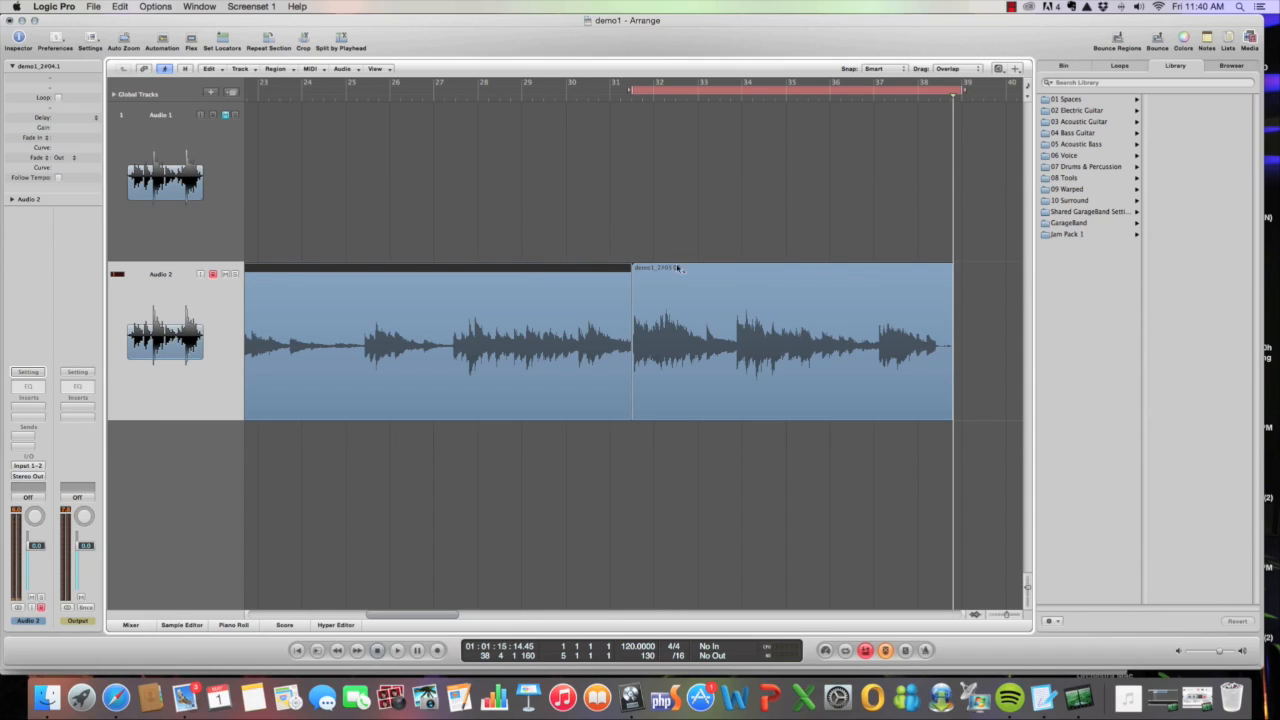
left_click(702, 270)
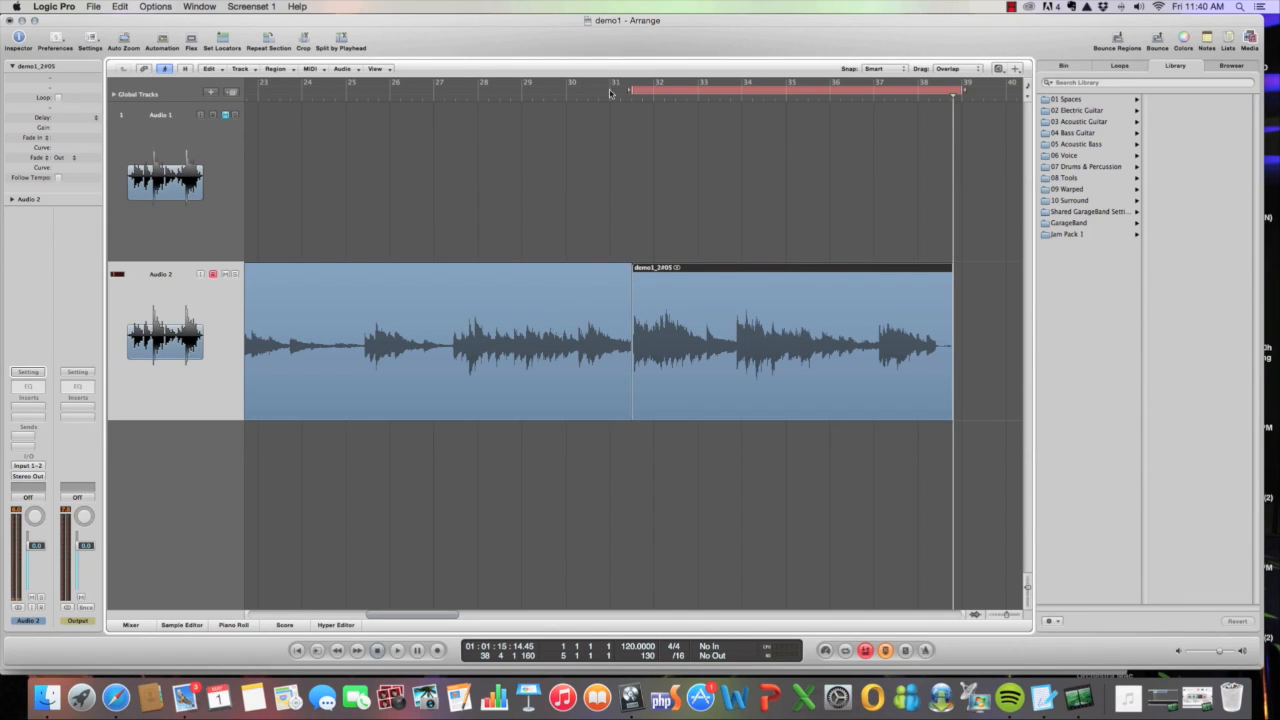
- Play back Audio 2 from bar 27 across the punch-in point to about bar 33
left_click(435, 97)
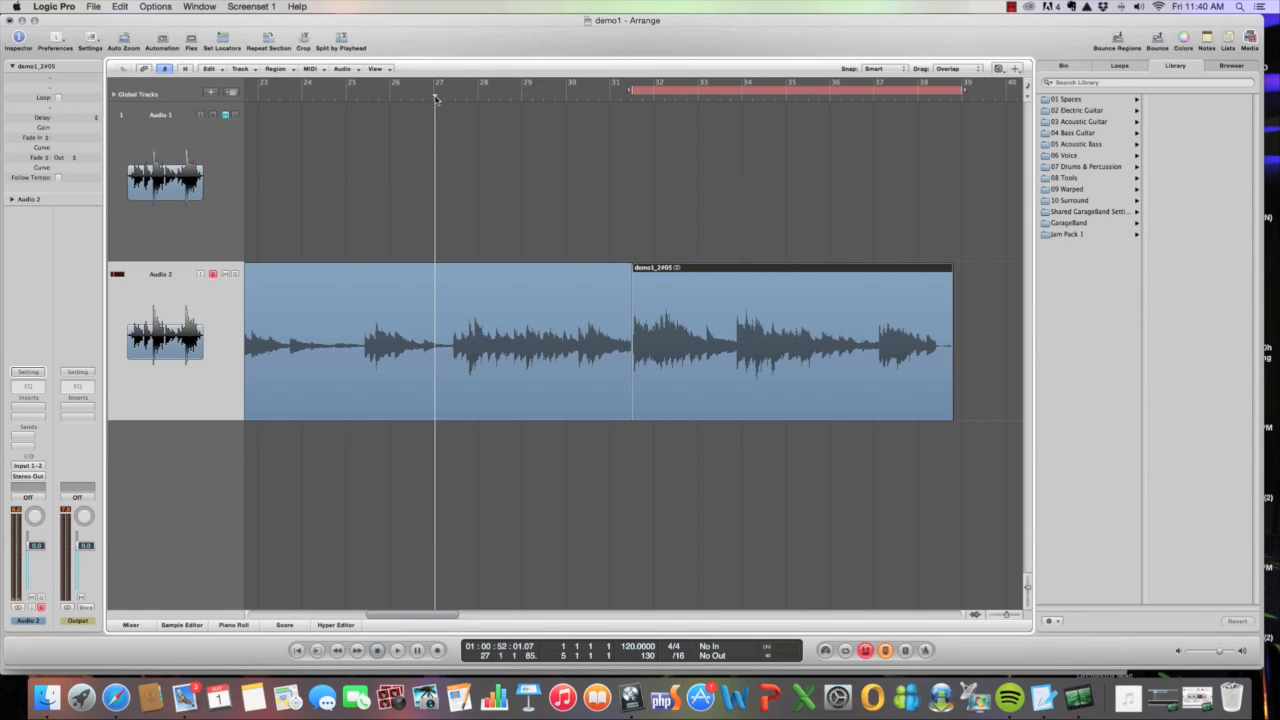
key("space")
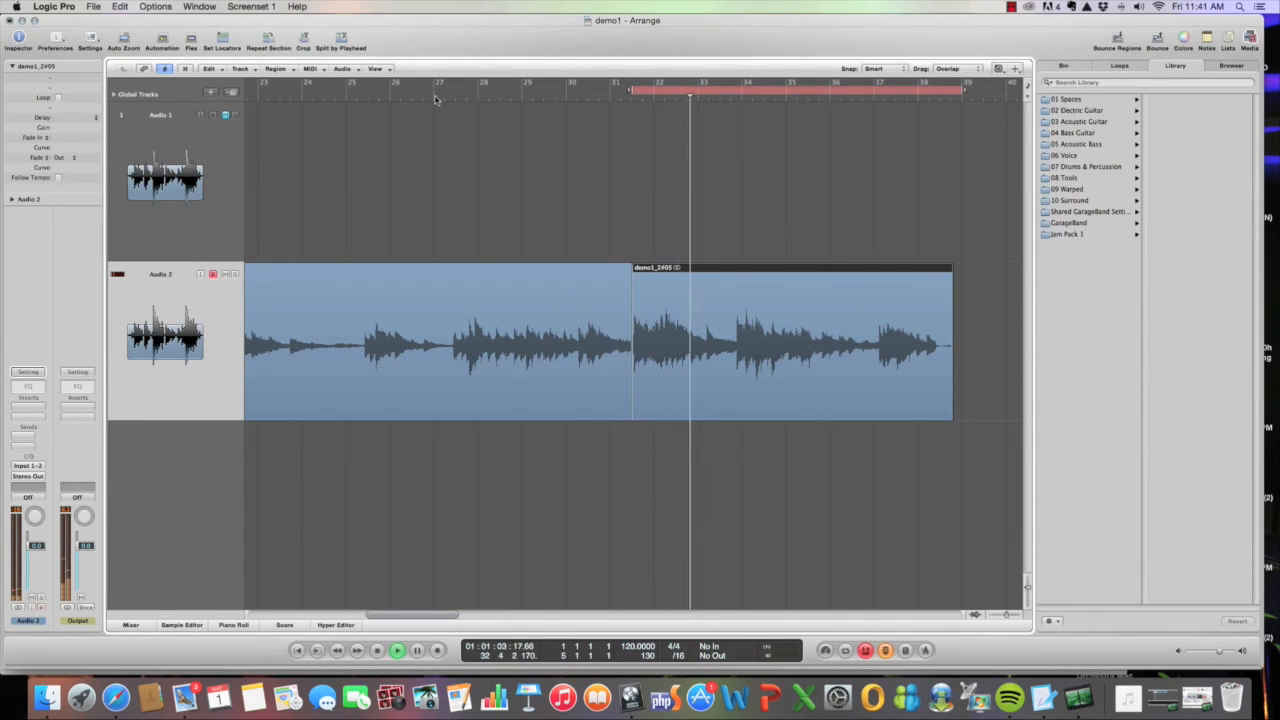
key("space")
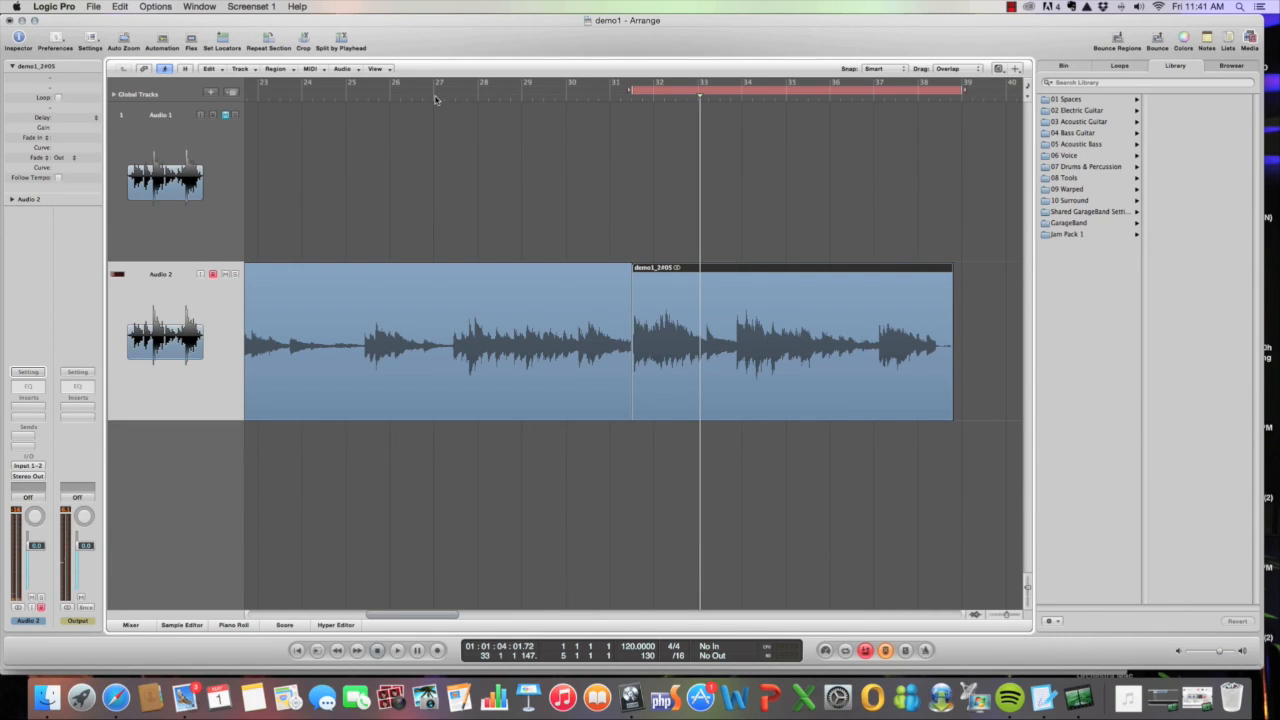
- Play back Audio 2 from about the middle of bar 30 across the punch-in point to late in bar 31
left_click(598, 100)
left_click(674, 102)
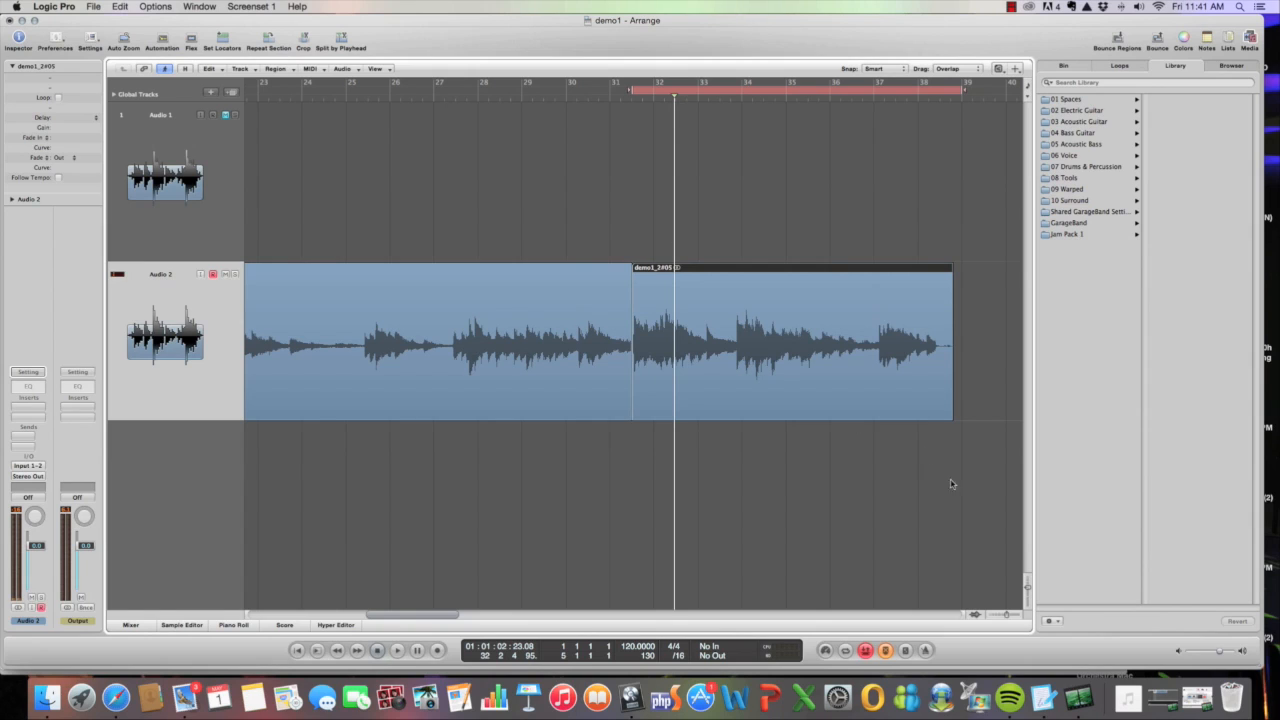
left_click(1007, 617)
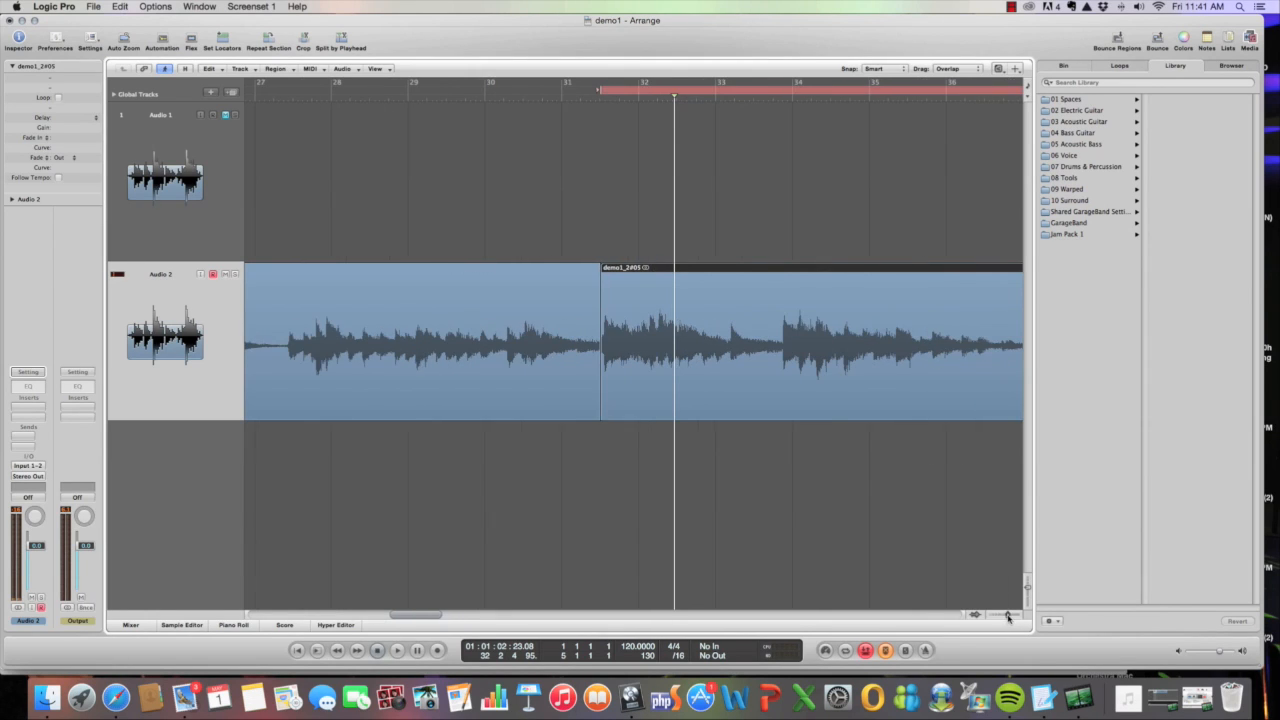
left_click(526, 98)
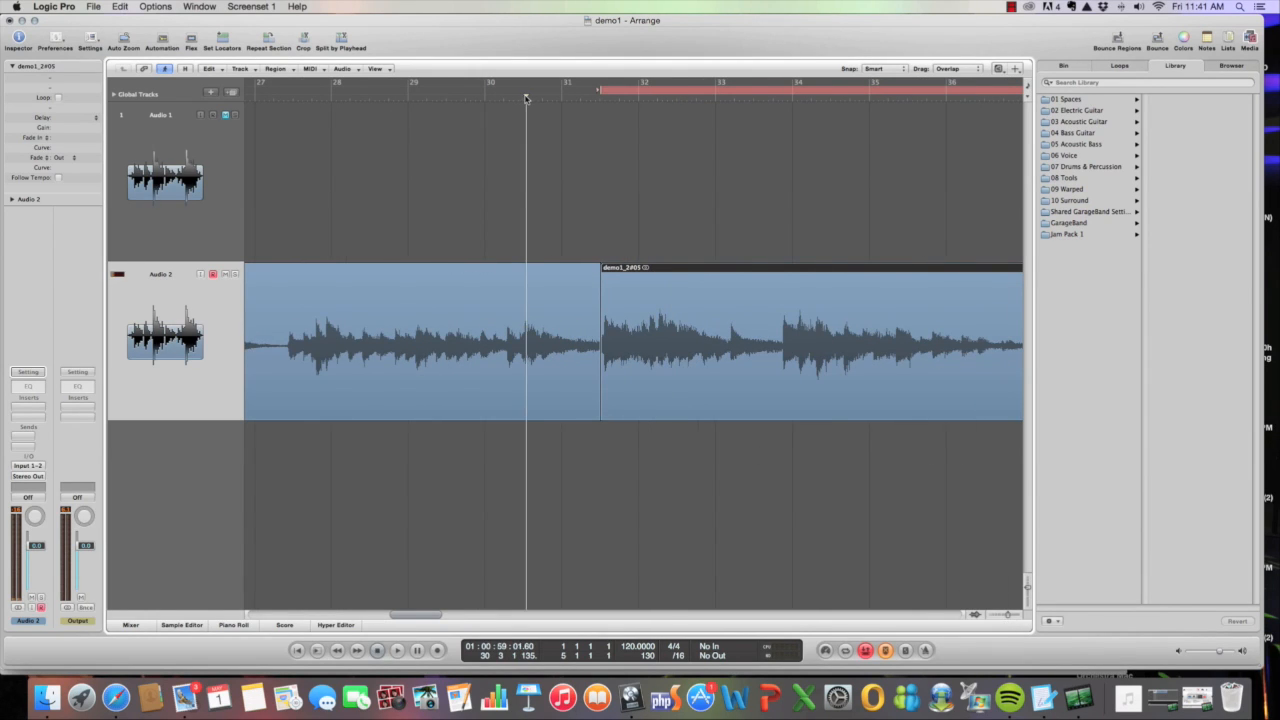
key("space")
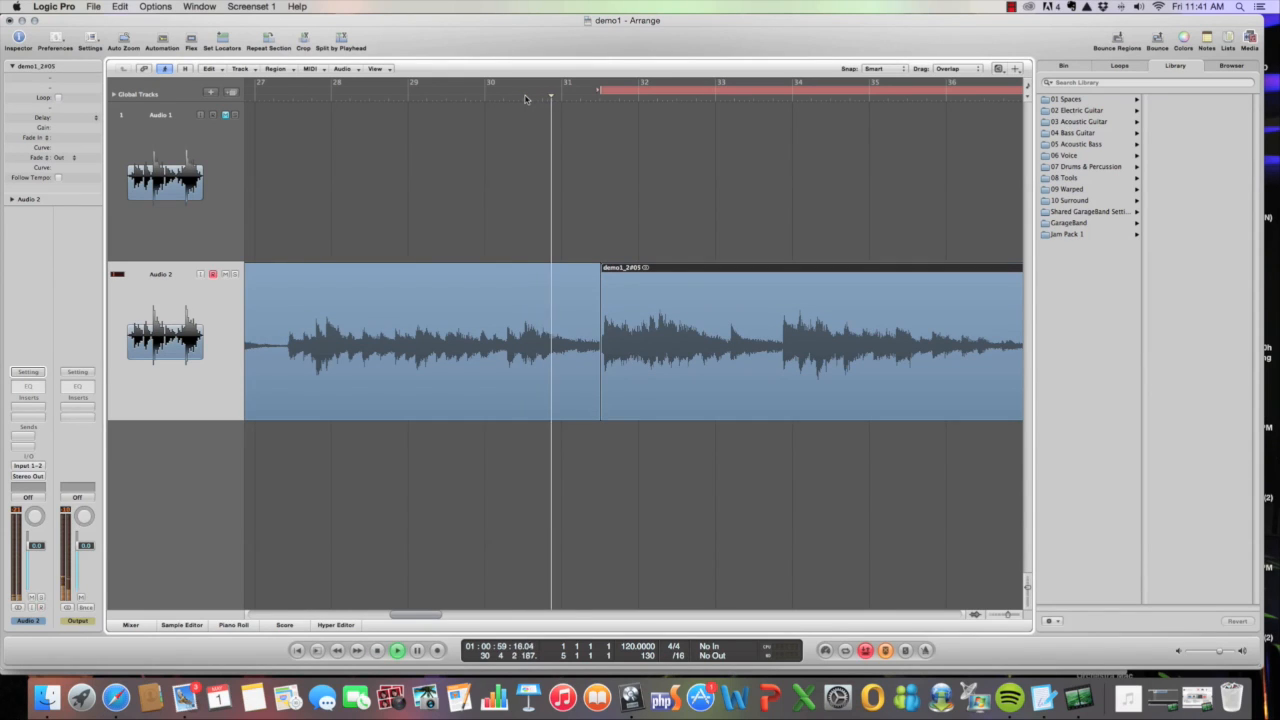
key("space")
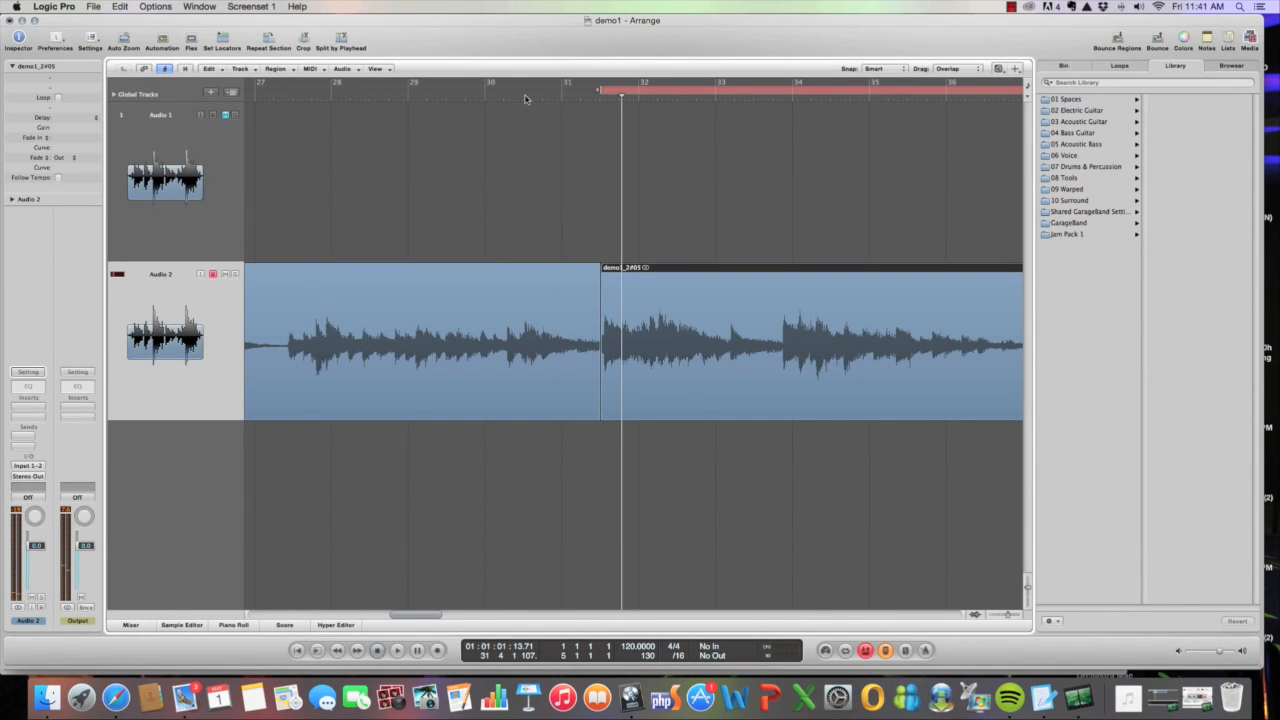
- Draw a crossfade of about 244 ms with the Fade tool where the earlier Audio 2 region meets the punched-in region
left_click(1002, 70)
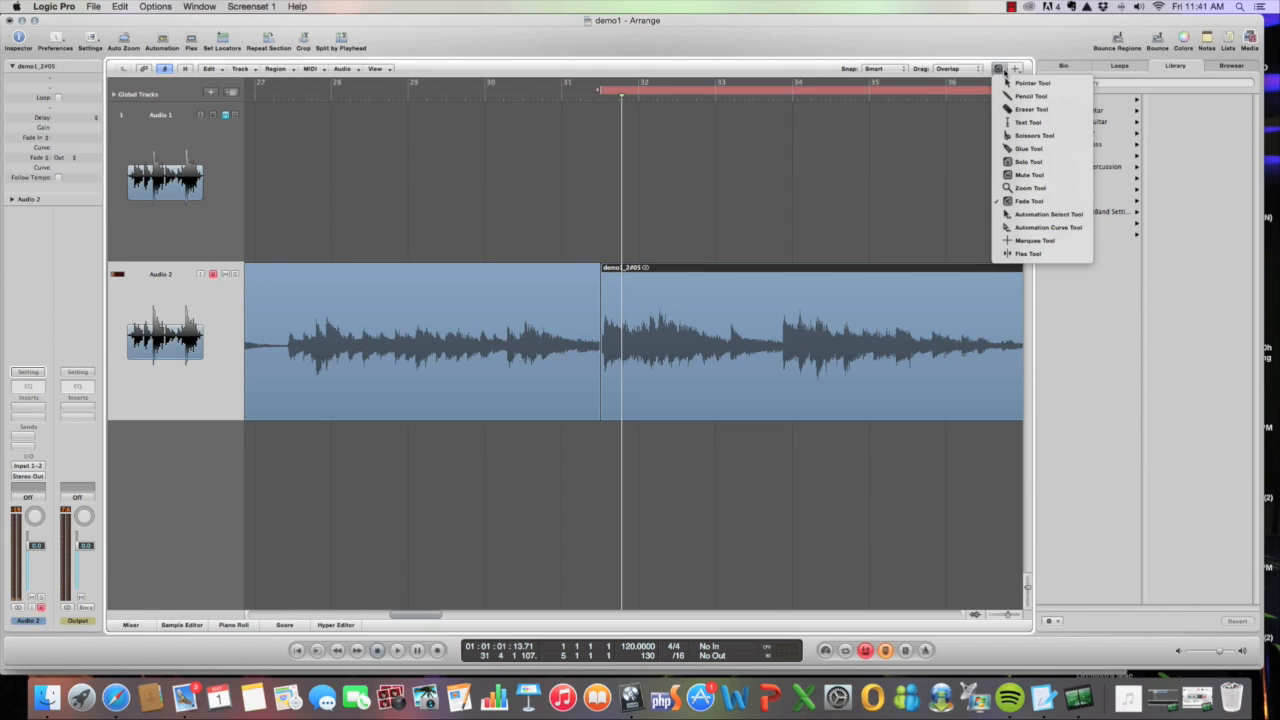
left_click(1008, 83)
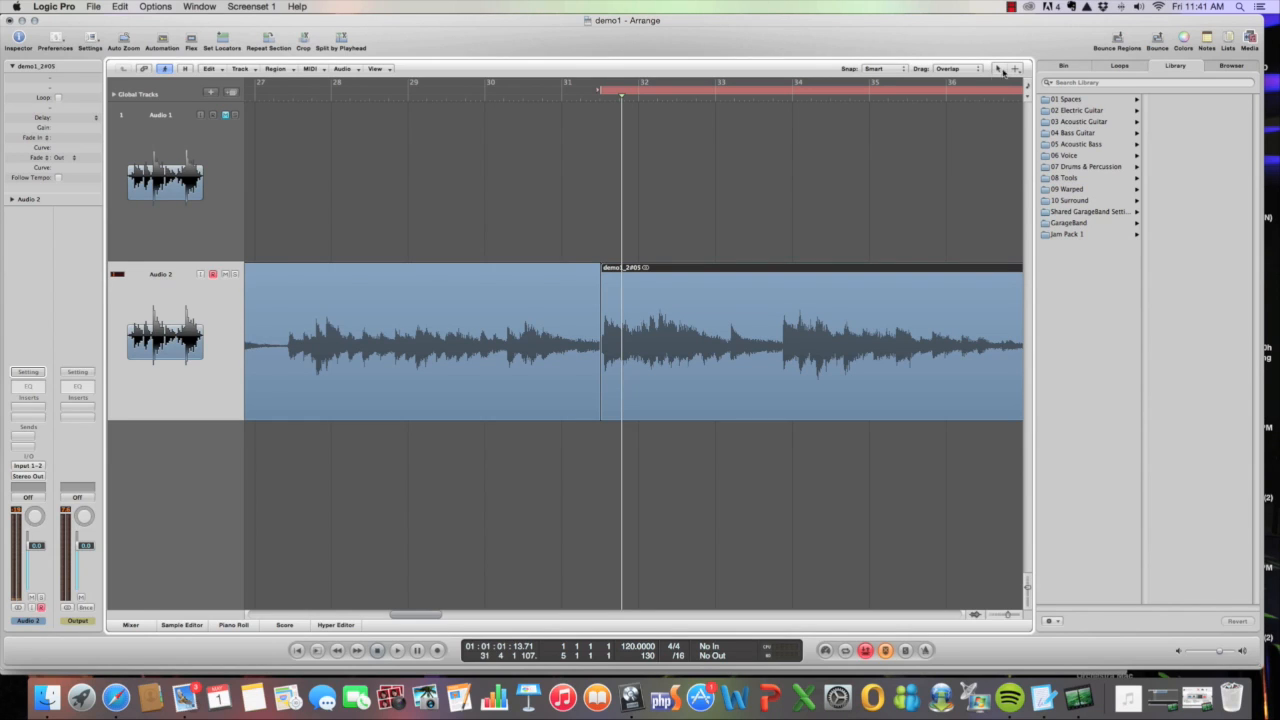
left_click(1002, 70)
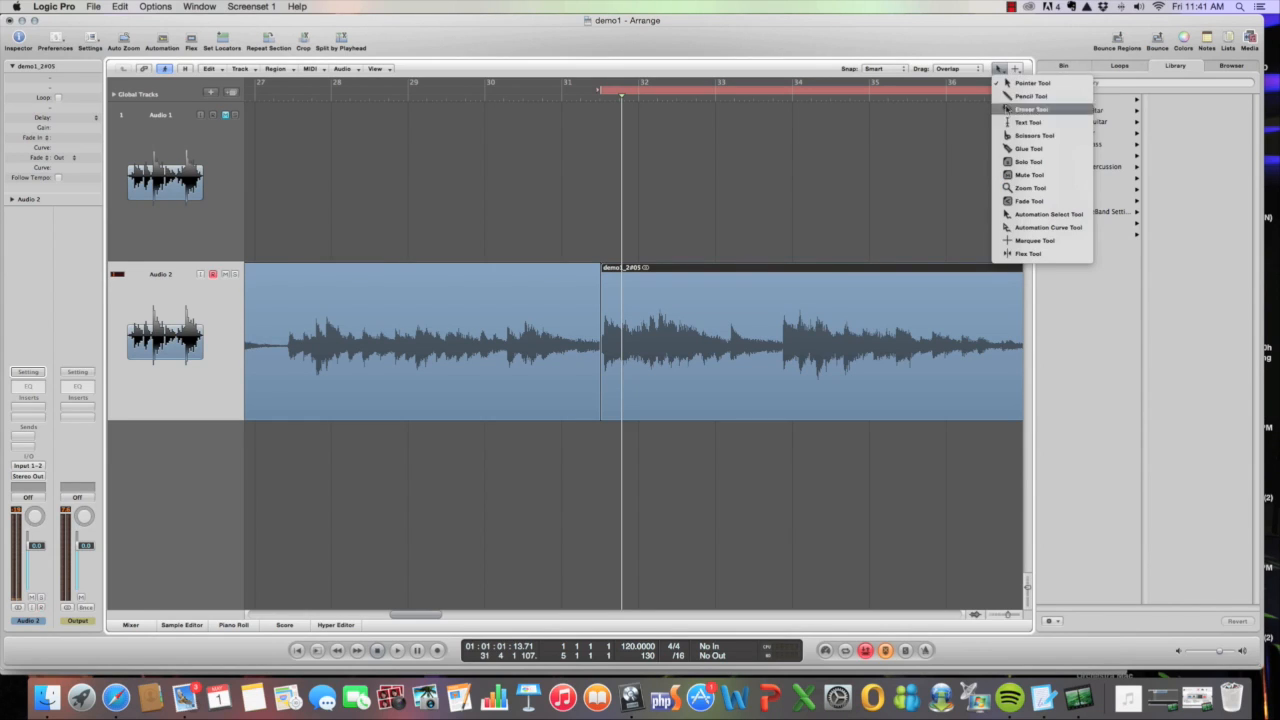
left_click(1013, 203)
left_click(601, 325)
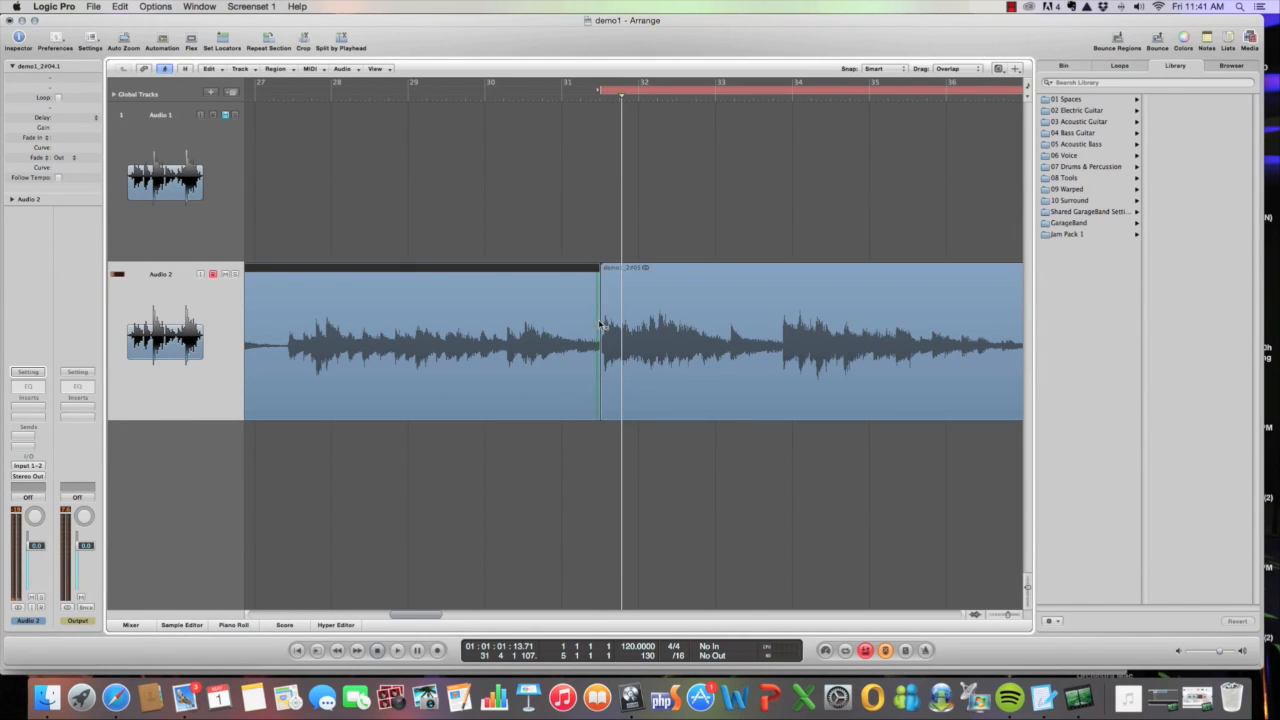
left_click_drag(606, 324, 586, 337)
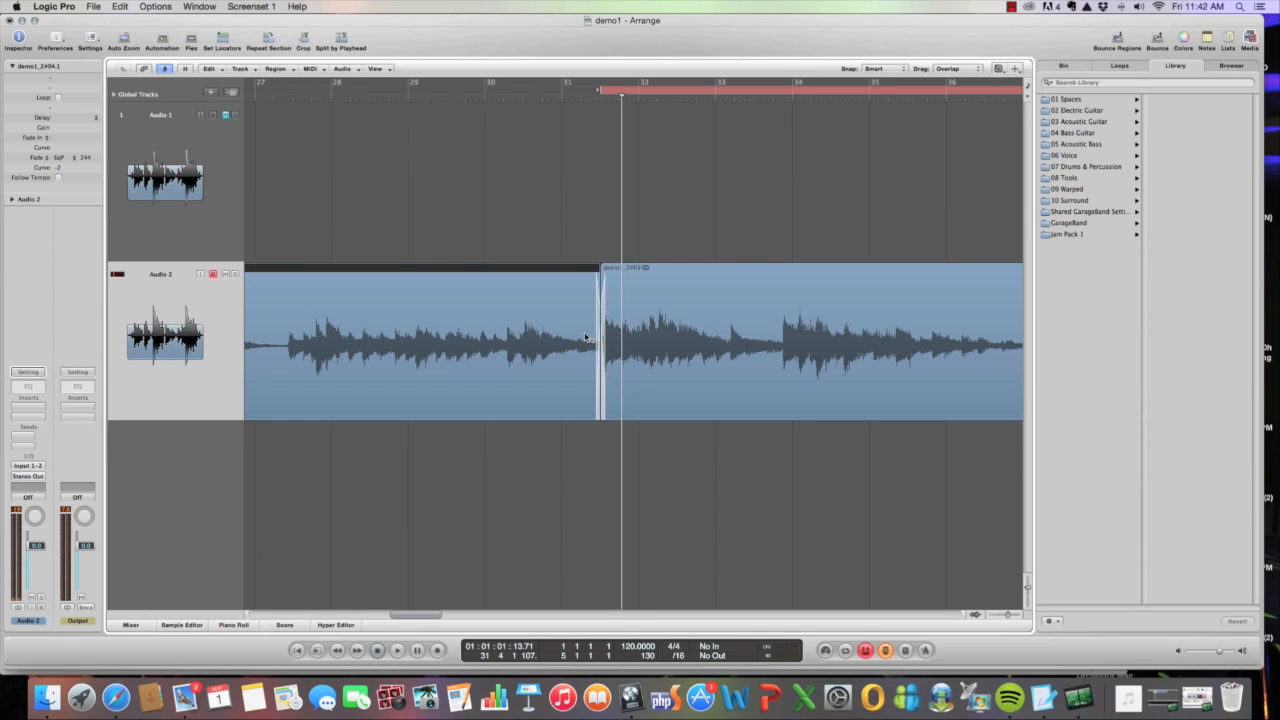
- Play back Audio 2 across the crossfade, once from just before bar 30 and again from about bar 27
left_click(468, 99)
key("space")
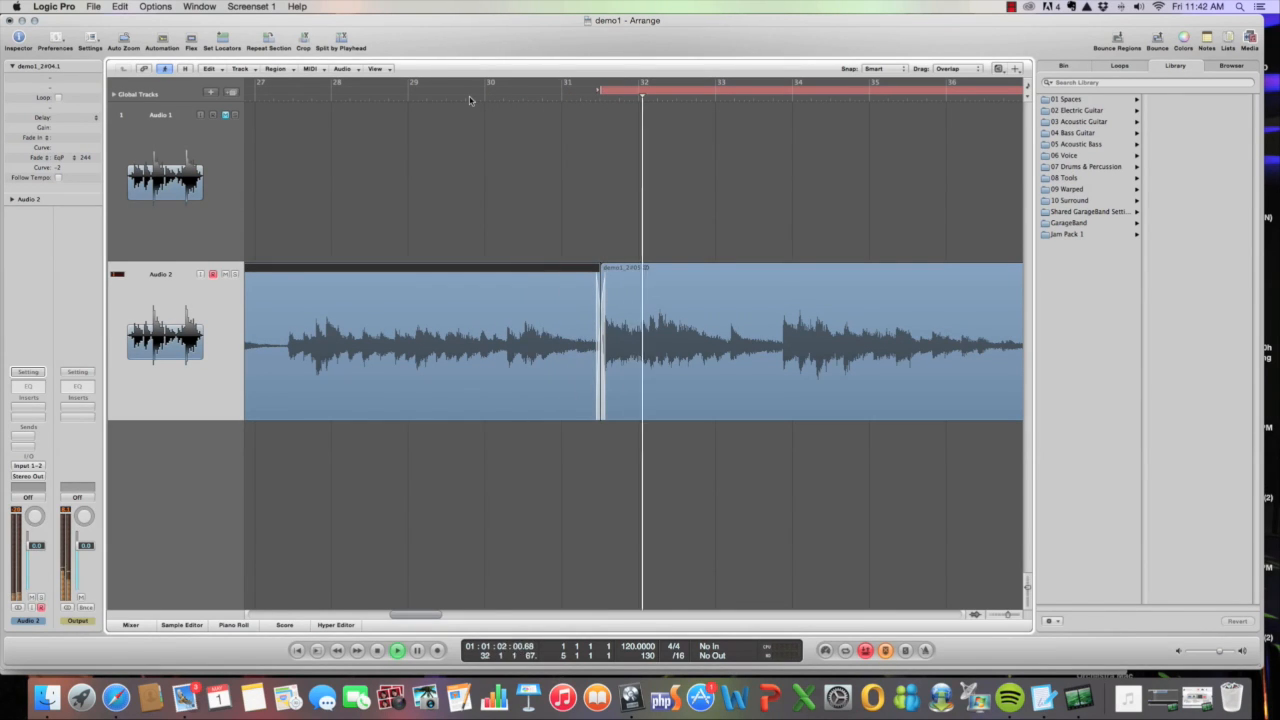
key("space")
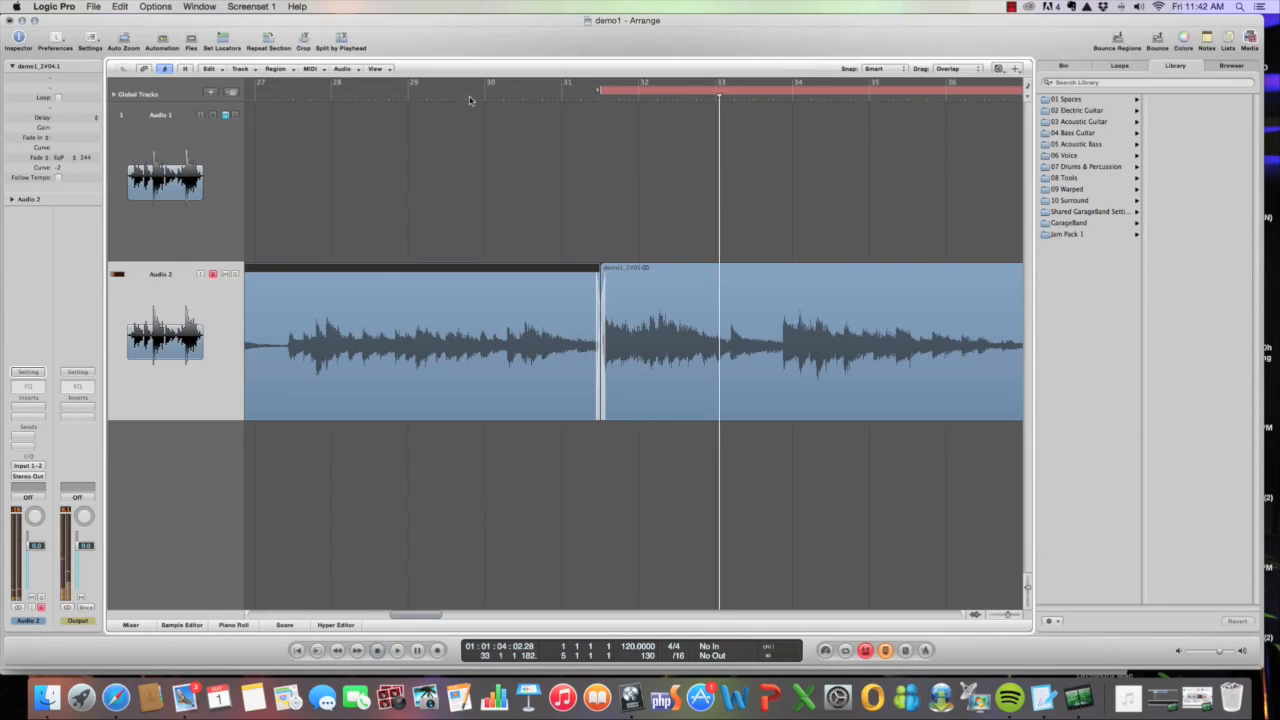
left_click(290, 100)
key("space")
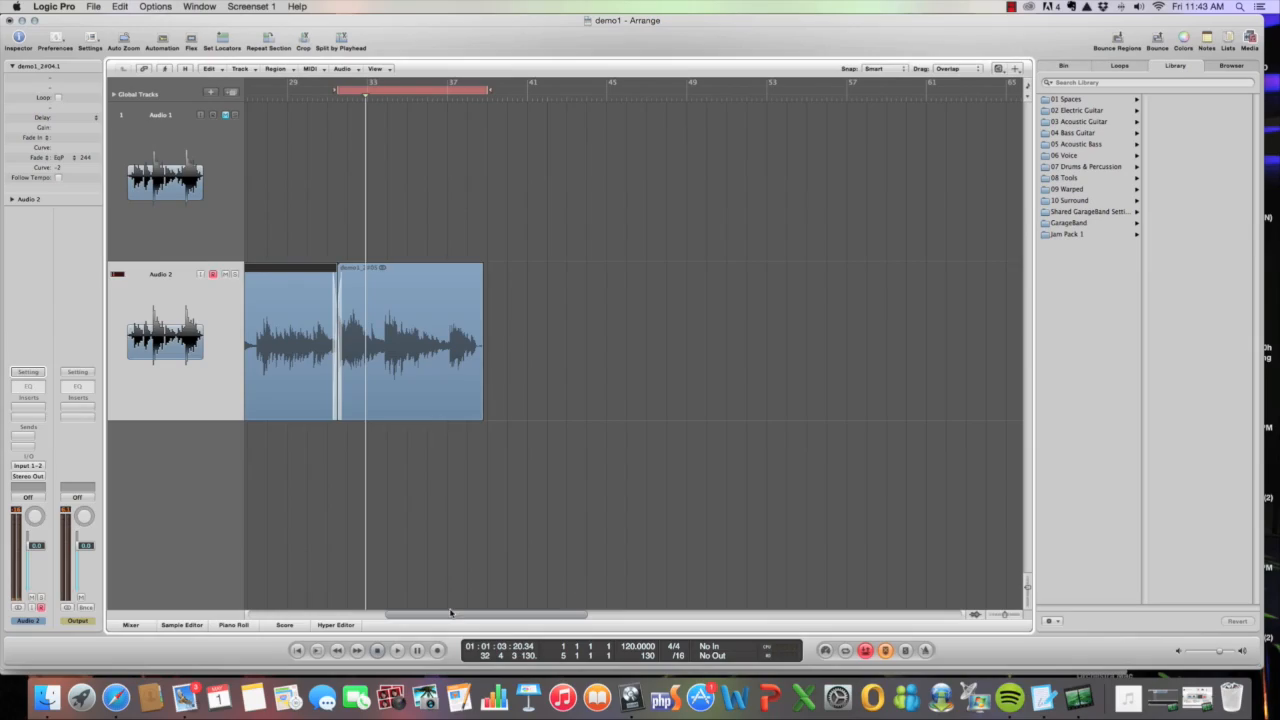
left_click_drag(450, 612, 378, 612)
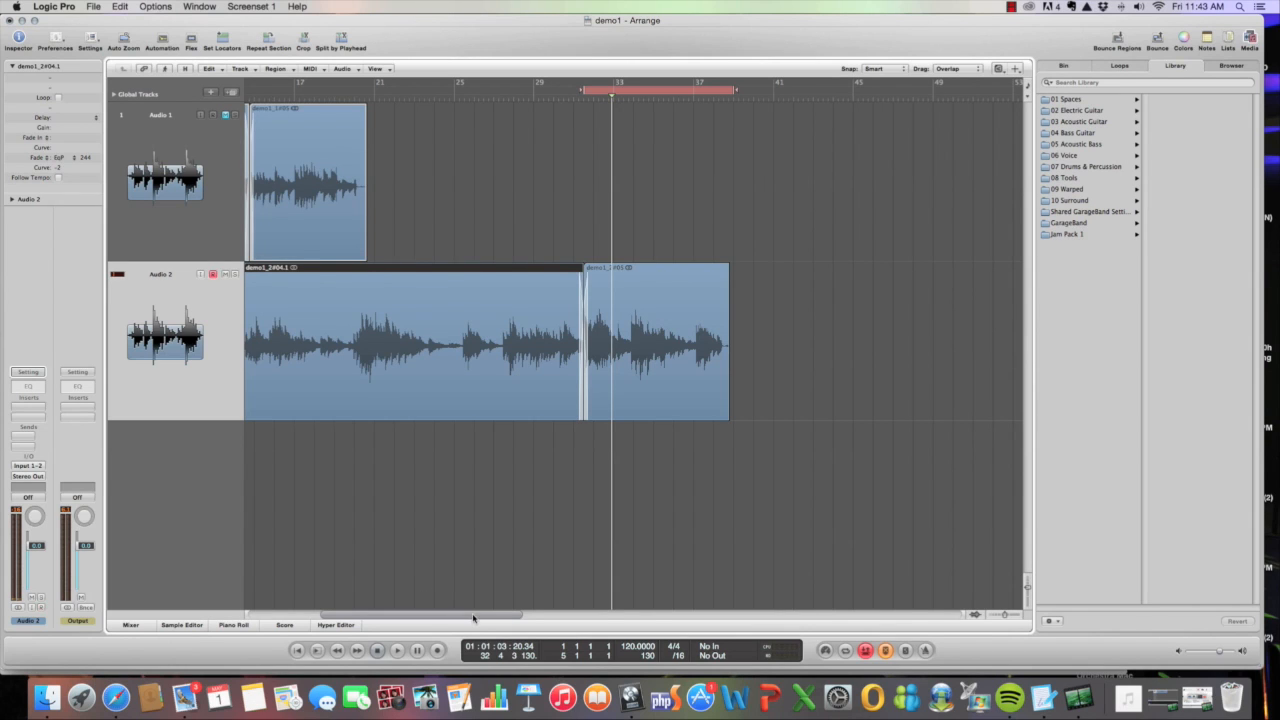
mouse_move(472, 616)
left_mouse_down()
mouse_move(440, 617)
mouse_move(465, 617)
left_mouse_up()
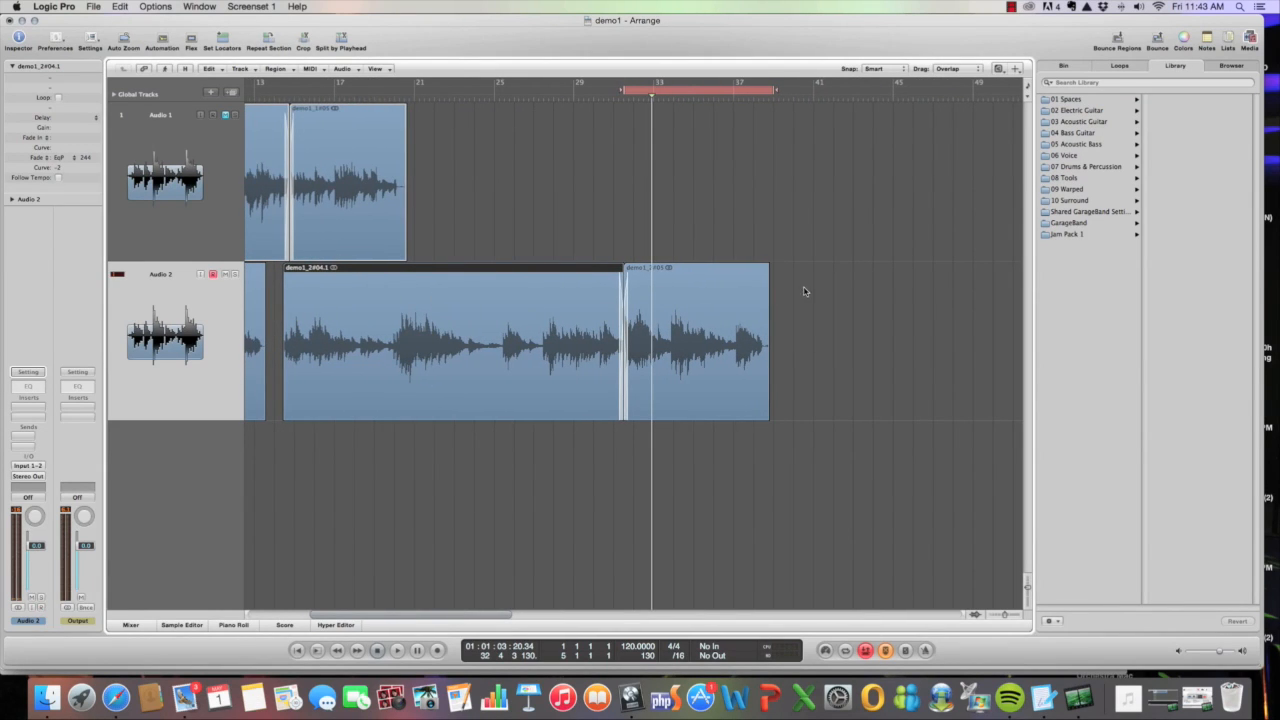